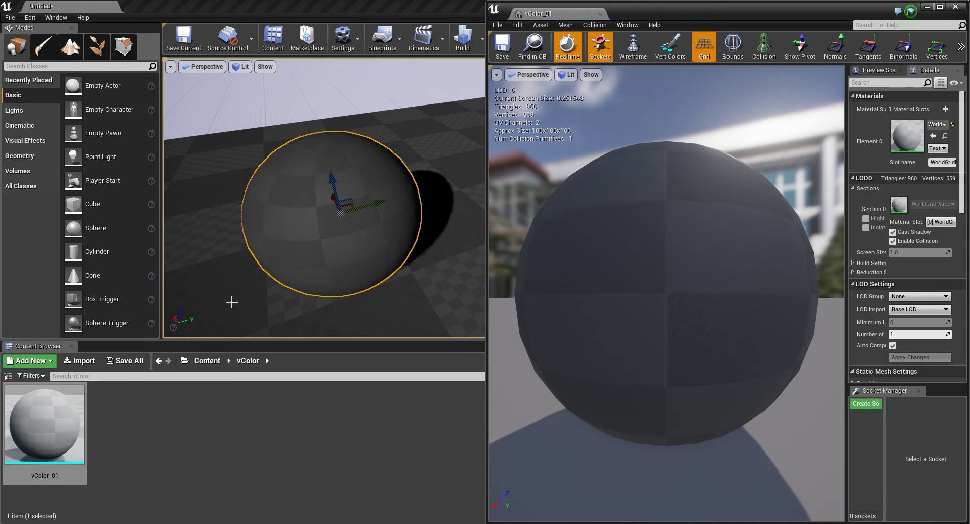
- Turn on the vertex colour display for the sphere in the vColor_01 mesh editor
{"action": "right_click_drag", "start_coordinate": [386, 190], "coordinate": [392, 190]}
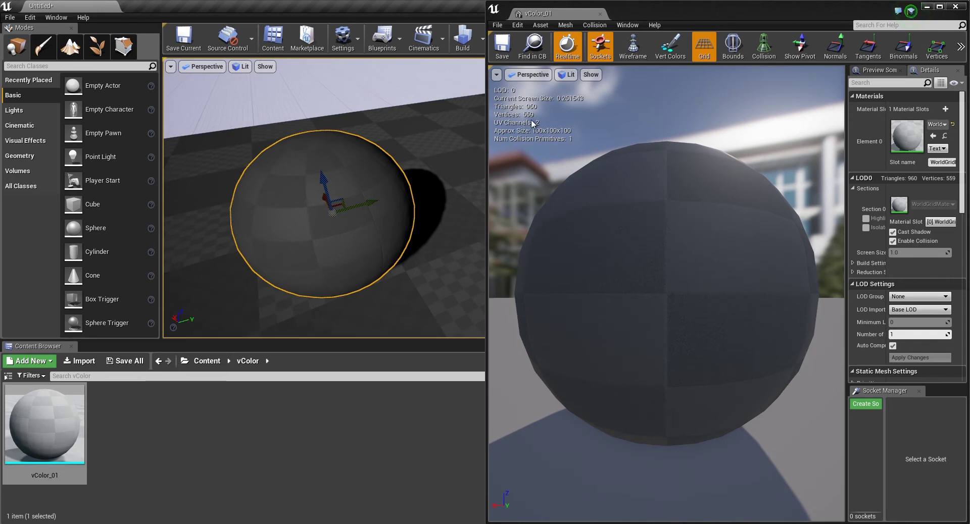
{"action": "left_click", "coordinate": [673, 56]}
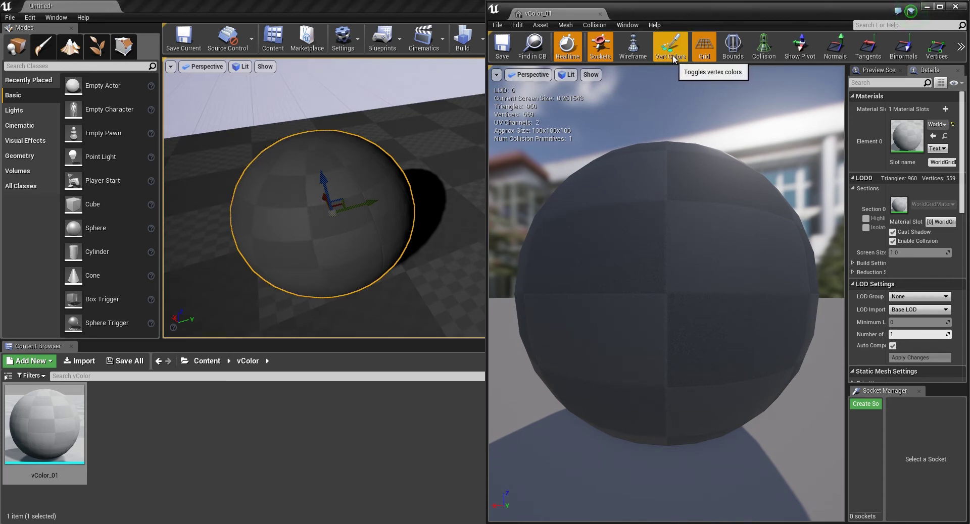
{"action": "left_click", "coordinate": [673, 57]}
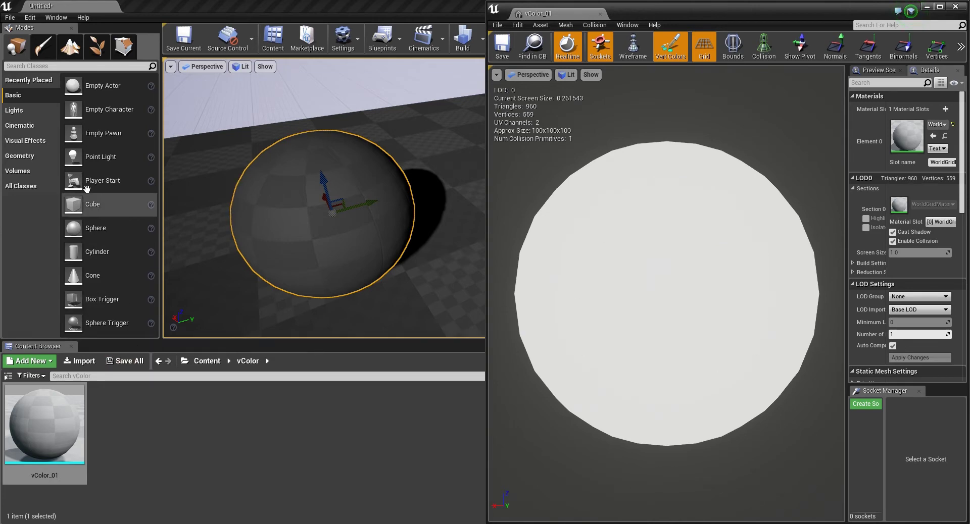
- Enter mesh paint mode in the level editor with the RGB colour view and fill the selected sphere with the blue paint colour
{"action": "left_click", "coordinate": [40, 48]}
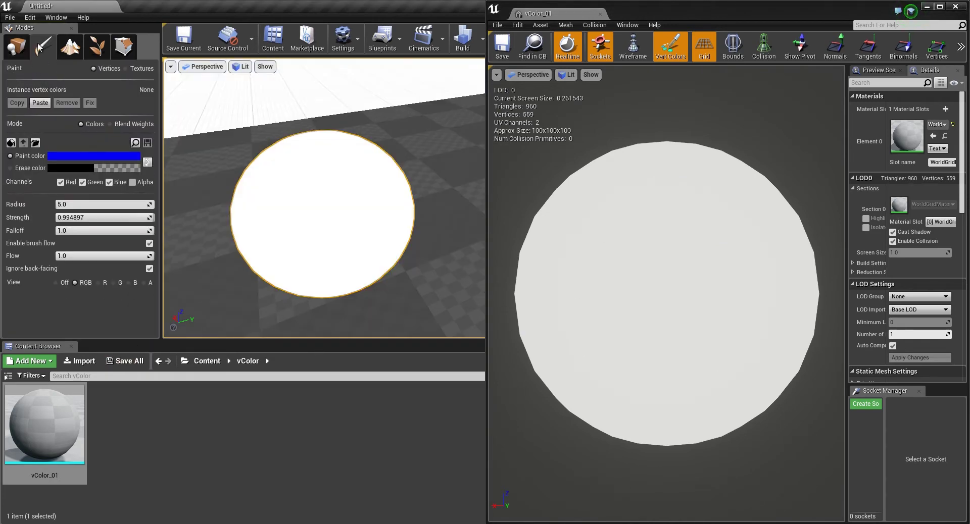
{"action": "left_click", "coordinate": [63, 284]}
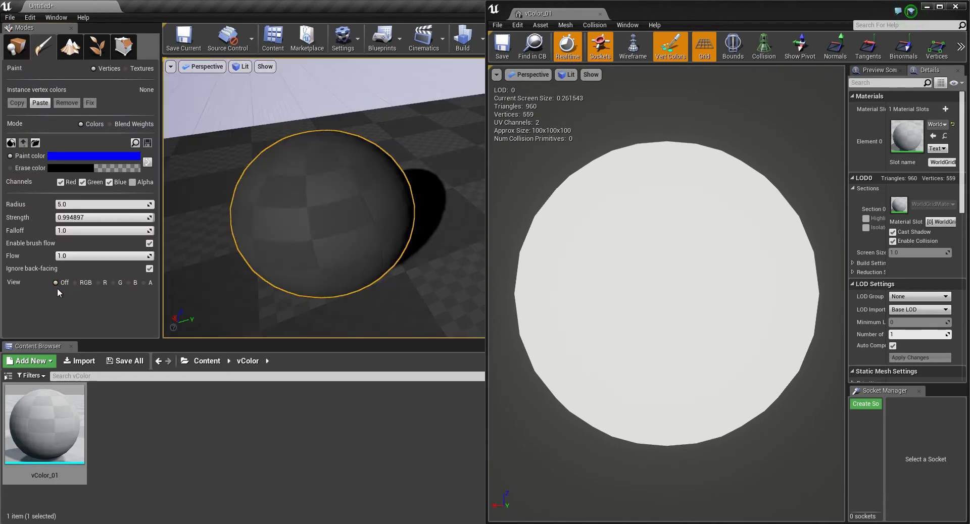
{"action": "left_click", "coordinate": [75, 283]}
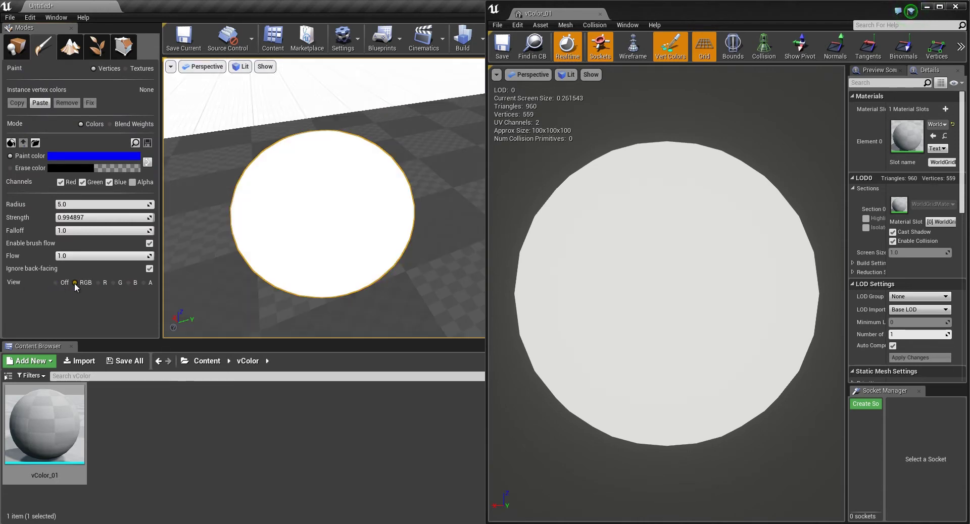
{"action": "left_click", "coordinate": [13, 143]}
- Set the paint colour to green and brush irregular green patches over the blue sphere in the level viewport
{"action": "left_click", "coordinate": [65, 155]}
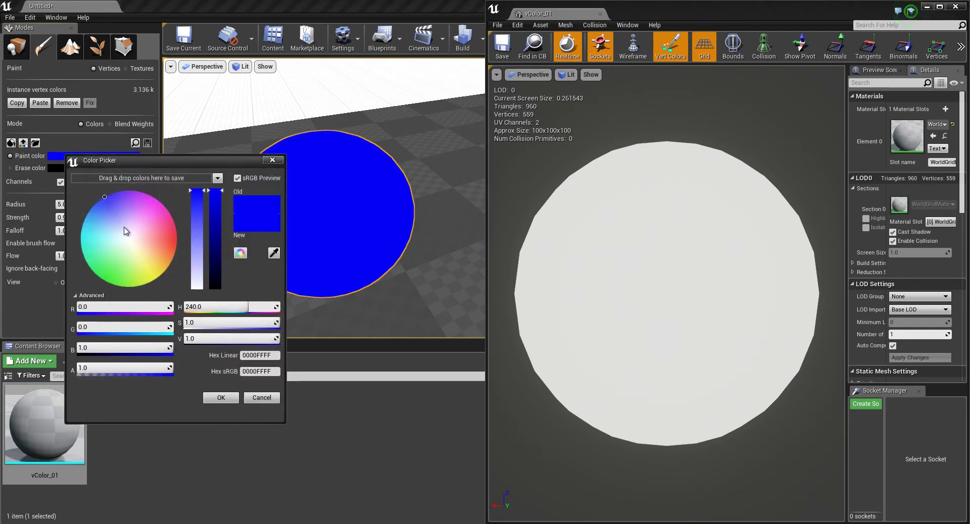
{"action": "left_click", "coordinate": [106, 282]}
{"action": "left_click", "coordinate": [221, 398]}
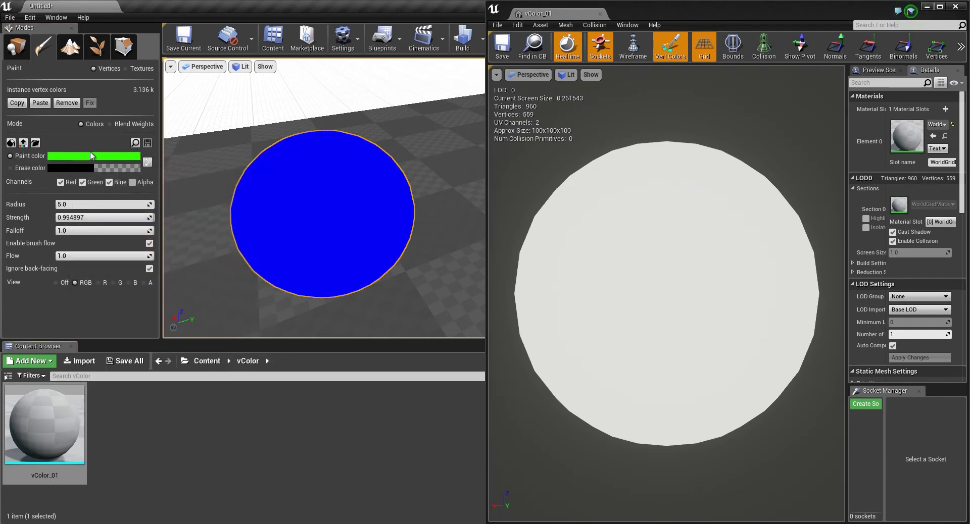
{"action": "mouse_move", "coordinate": [303, 195]}
{"action": "left_mouse_down"}
{"action": "mouse_move", "coordinate": [326, 198]}
{"action": "mouse_move", "coordinate": [354, 253]}
{"action": "mouse_move", "coordinate": [293, 243]}
{"action": "mouse_move", "coordinate": [278, 202]}
{"action": "mouse_move", "coordinate": [350, 160]}
{"action": "mouse_move", "coordinate": [388, 232]}
{"action": "mouse_move", "coordinate": [342, 199]}
{"action": "mouse_move", "coordinate": [411, 265]}
{"action": "mouse_move", "coordinate": [392, 277]}
{"action": "left_mouse_up"}
{"action": "mouse_move", "coordinate": [452, 230]}
{"action": "left_mouse_down", "text": "alt"}
{"action": "mouse_move", "coordinate": [344, 227]}
{"action": "mouse_move", "coordinate": [389, 209]}
{"action": "mouse_move", "coordinate": [377, 249]}
{"action": "left_mouse_up", "text": "alt"}
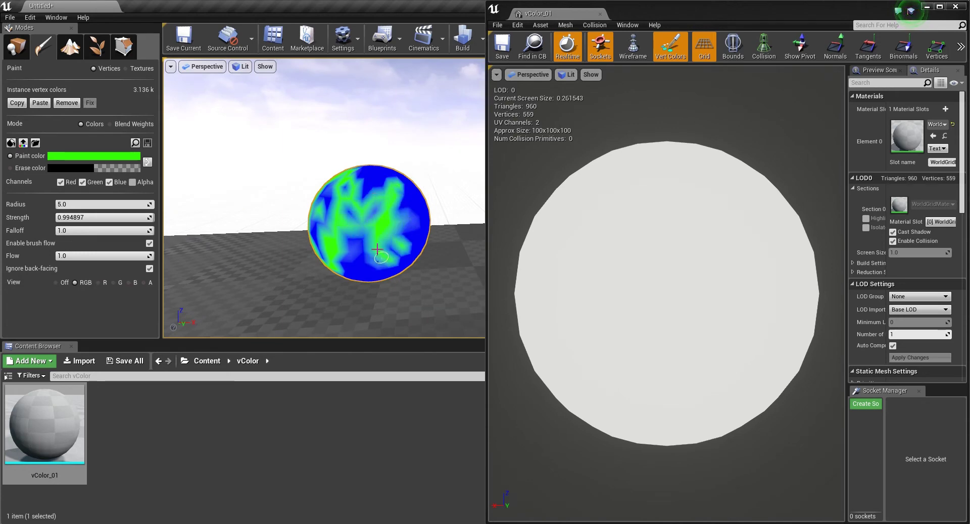
- Change the paint colour to pure red, with the blue component set to 0
{"action": "left_click", "coordinate": [87, 156]}
{"action": "left_click", "coordinate": [201, 236]}
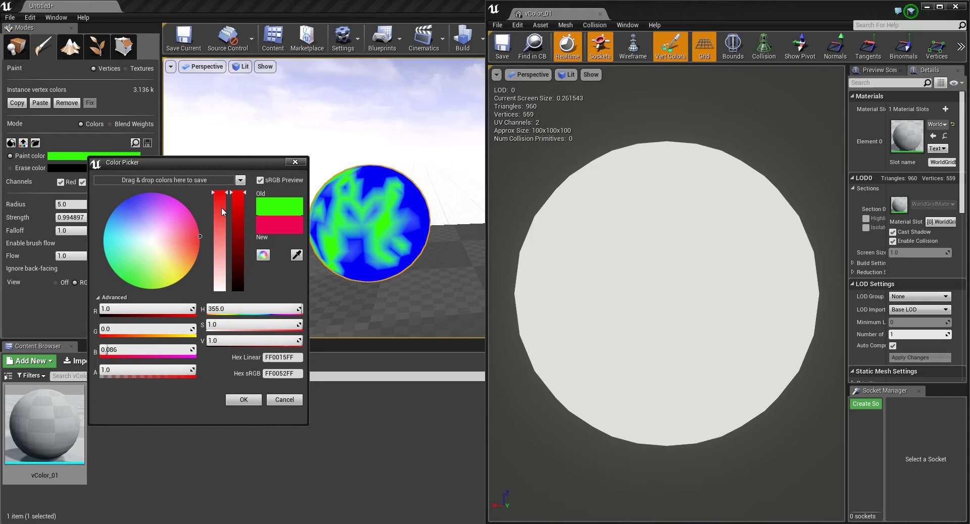
{"action": "left_click", "coordinate": [161, 347]}
{"action": "type", "text": "0"}
{"action": "key", "text": "Return"}
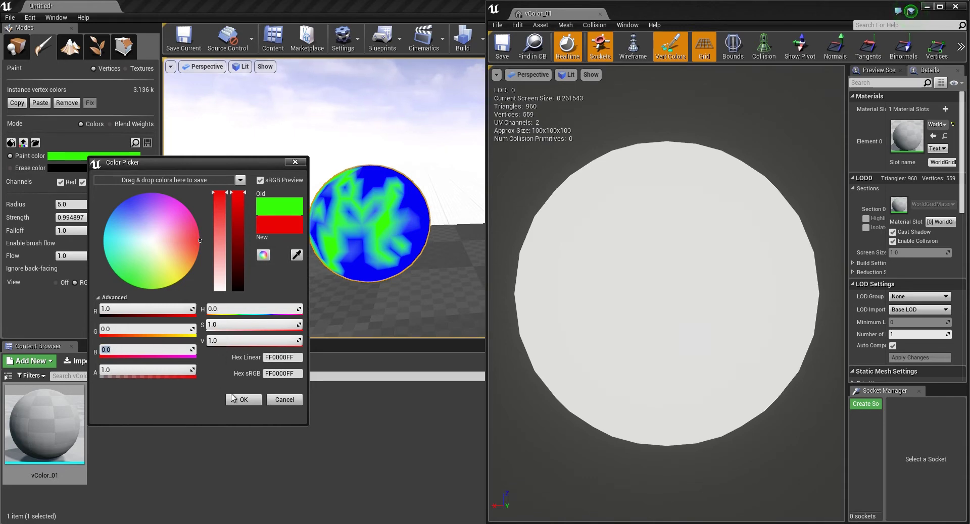
{"action": "left_click", "coordinate": [233, 398]}
- Brush irregular red patches over several sides of the sphere, leaving some green and blue areas
{"action": "mouse_move", "coordinate": [391, 188]}
{"action": "left_mouse_down"}
{"action": "mouse_move", "coordinate": [344, 202]}
{"action": "mouse_move", "coordinate": [354, 243]}
{"action": "mouse_move", "coordinate": [383, 222]}
{"action": "left_mouse_up"}
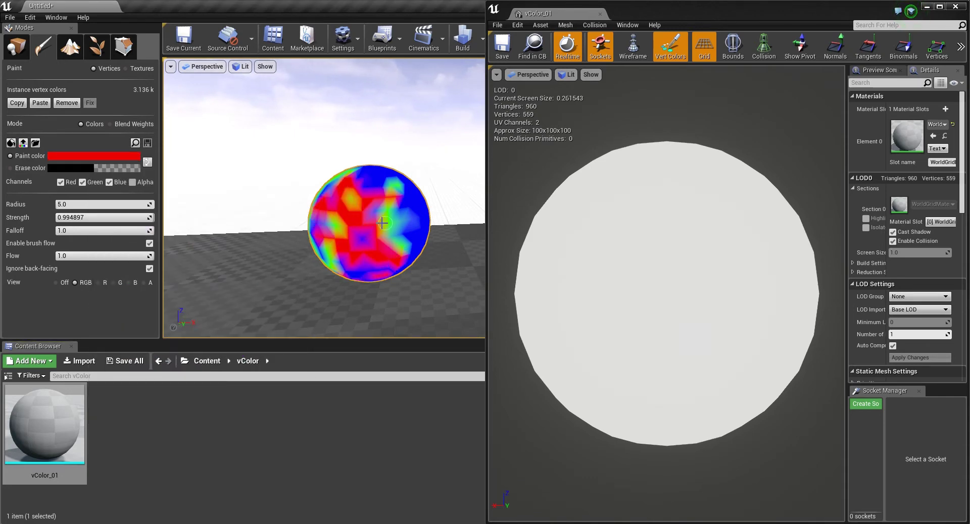
{"action": "right_click_drag", "start_coordinate": [383, 222], "coordinate": [576, 253]}
{"action": "mouse_move", "coordinate": [320, 201]}
{"action": "left_mouse_down"}
{"action": "mouse_move", "coordinate": [303, 219]}
{"action": "mouse_move", "coordinate": [336, 263]}
{"action": "left_mouse_up"}
{"action": "right_click_drag", "start_coordinate": [335, 262], "coordinate": [434, 243]}
{"action": "mouse_move", "coordinate": [255, 237]}
{"action": "left_mouse_down"}
{"action": "mouse_move", "coordinate": [253, 280]}
{"action": "mouse_move", "coordinate": [300, 313]}
{"action": "mouse_move", "coordinate": [286, 265]}
{"action": "left_mouse_up"}
{"action": "right_click_drag", "start_coordinate": [299, 274], "coordinate": [255, 274]}
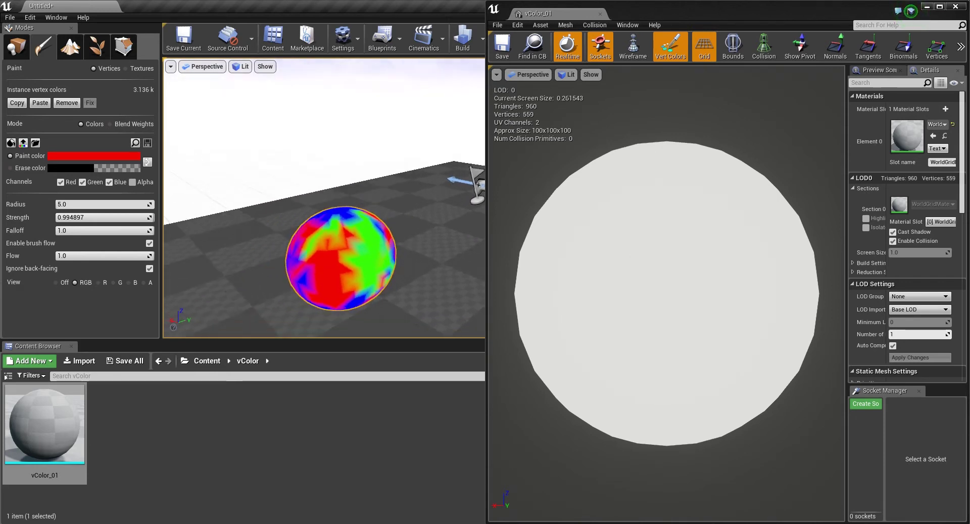
{"action": "mouse_move", "coordinate": [292, 208]}
{"action": "right_mouse_down"}
{"action": "mouse_move", "coordinate": [354, 207]}
{"action": "mouse_move", "coordinate": [293, 208]}
{"action": "right_mouse_up"}
{"action": "left_click_drag", "start_coordinate": [326, 210], "coordinate": [349, 248]}
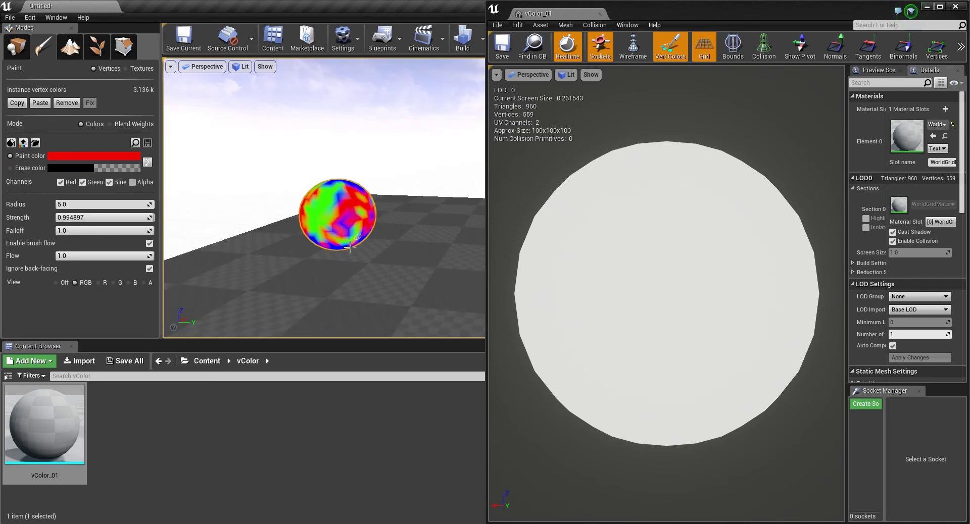
{"action": "mouse_move", "coordinate": [350, 247]}
{"action": "right_mouse_down"}
{"action": "mouse_move", "coordinate": [377, 247]}
{"action": "mouse_move", "coordinate": [350, 247]}
{"action": "right_mouse_up"}
{"action": "left_click_drag", "start_coordinate": [353, 216], "coordinate": [372, 230]}
{"action": "mouse_move", "coordinate": [373, 230]}
{"action": "right_mouse_down"}
{"action": "mouse_move", "coordinate": [318, 176]}
{"action": "mouse_move", "coordinate": [399, 213]}
{"action": "mouse_move", "coordinate": [308, 202]}
{"action": "mouse_move", "coordinate": [339, 188]}
{"action": "right_mouse_up"}
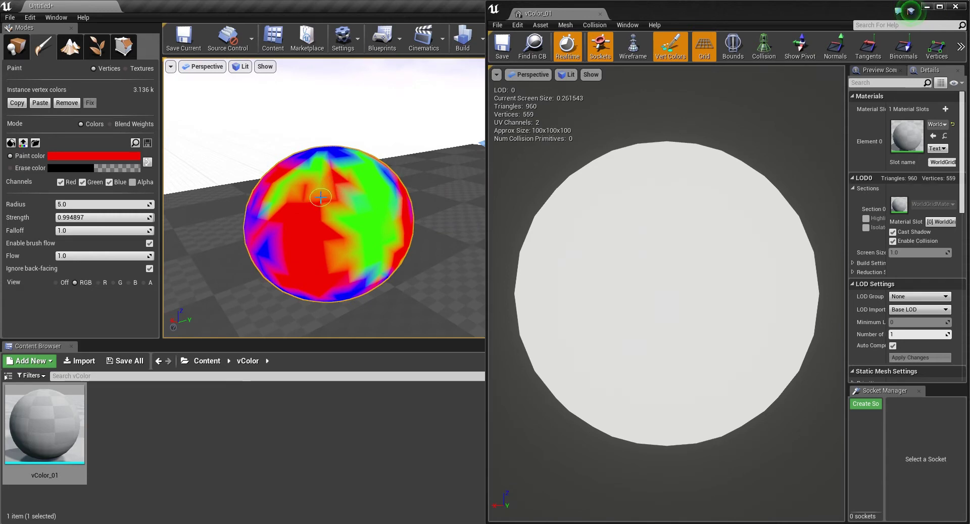
{"action": "right_click_drag", "start_coordinate": [394, 135], "coordinate": [401, 141]}
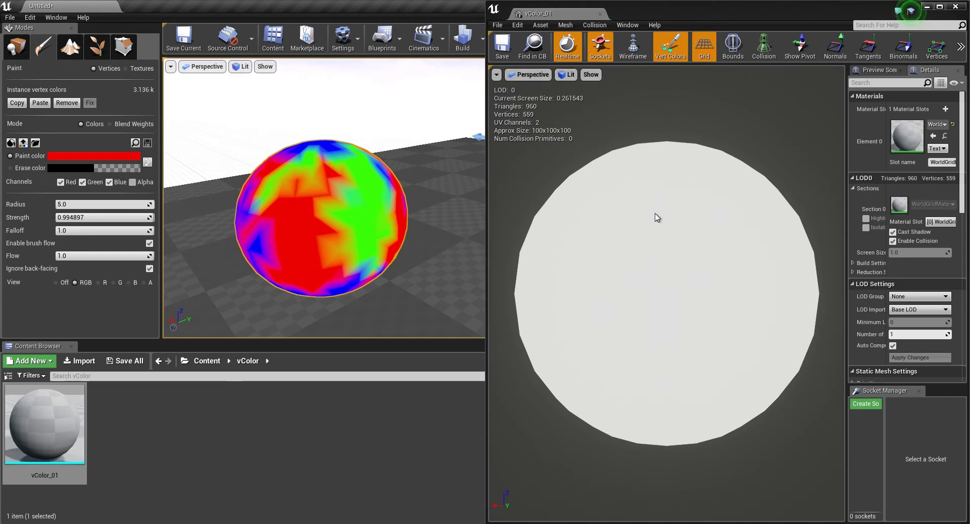
{"action": "right_click_drag", "start_coordinate": [314, 159], "coordinate": [319, 154]}
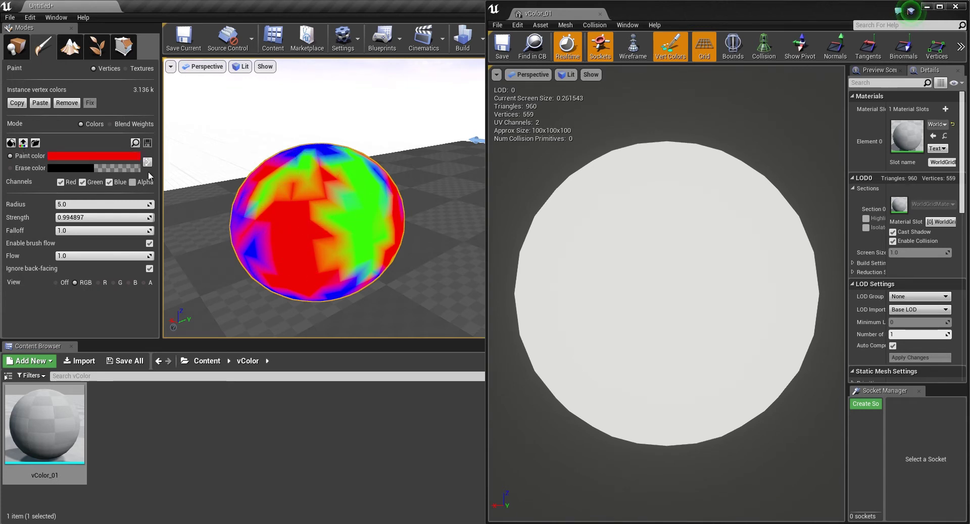
- Copy the painted instance vertex colours to the source mesh vColor_01 and save the mesh asset
{"action": "left_click", "coordinate": [22, 143]}
{"action": "left_click", "coordinate": [564, 293]}
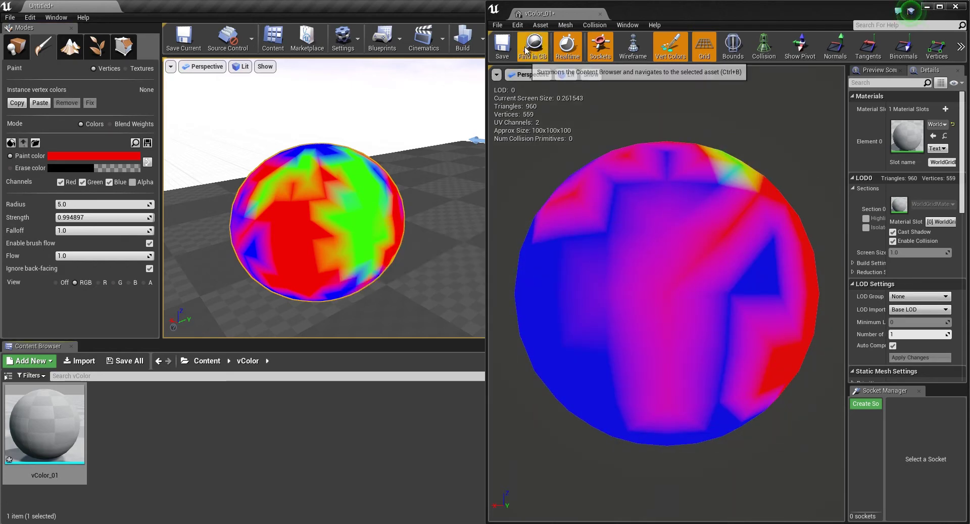
{"action": "left_click", "coordinate": [502, 46]}
- Export the vColor_01 asset as an FBX file, overwriting the existing vColor_01.FBX in the vColor folder
{"action": "right_click", "coordinate": [77, 415]}
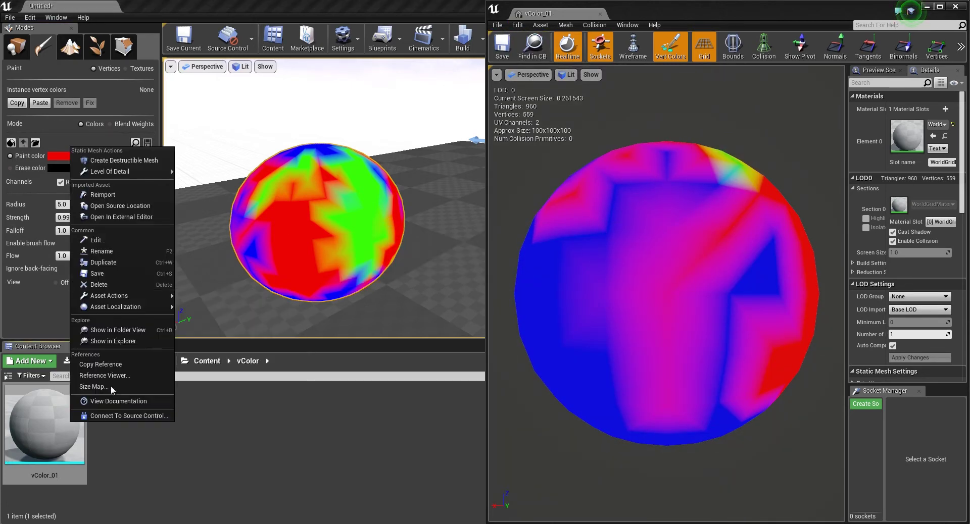
{"action": "mouse_move", "coordinate": [154, 298]}
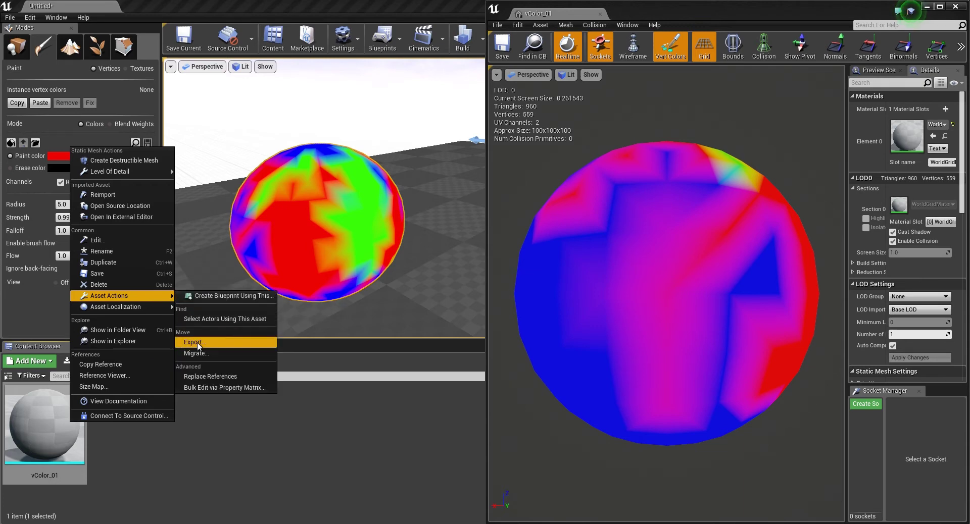
{"action": "left_click", "coordinate": [195, 342]}
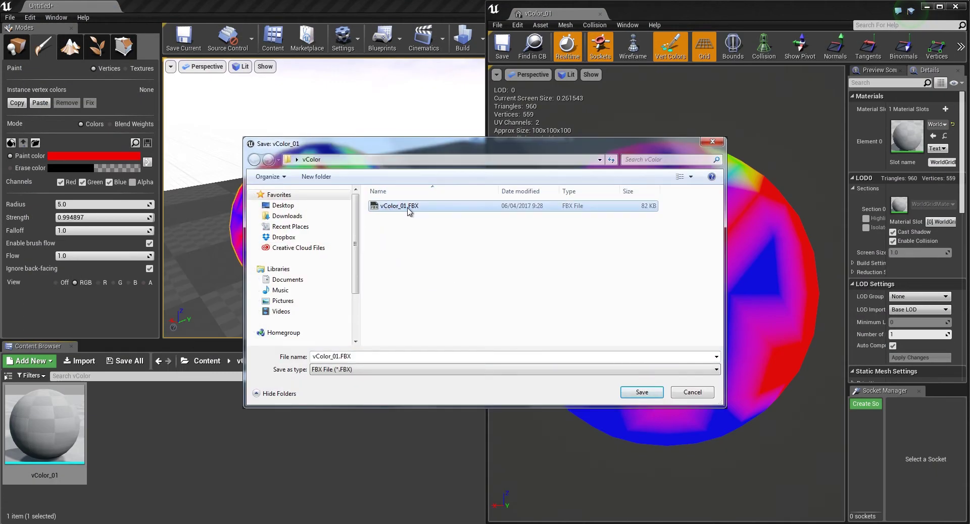
{"action": "double_click", "coordinate": [411, 210]}
{"action": "left_click", "coordinate": [505, 270]}
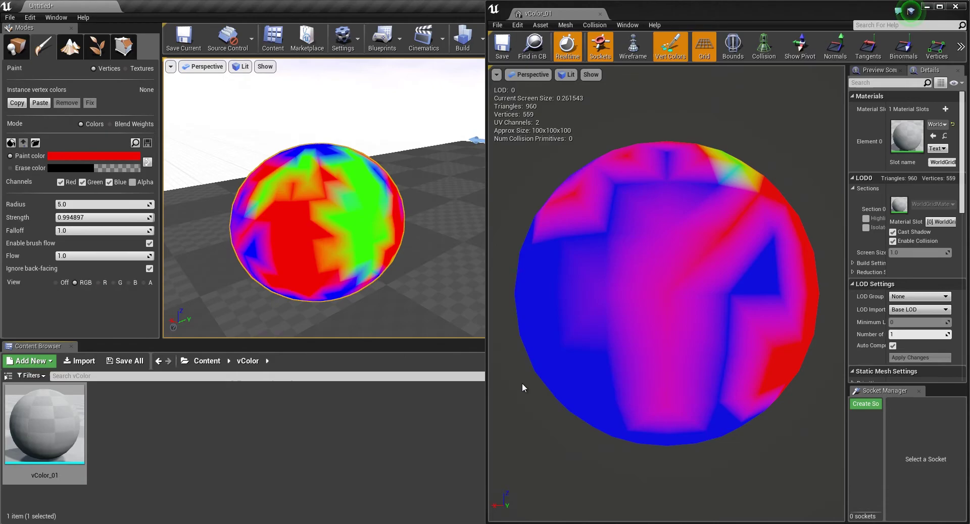
- Switch to 3ds Max and replace the existing sphere in the scene by importing vColor_01.FBX
{"action": "left_click", "coordinate": [189, 523]}
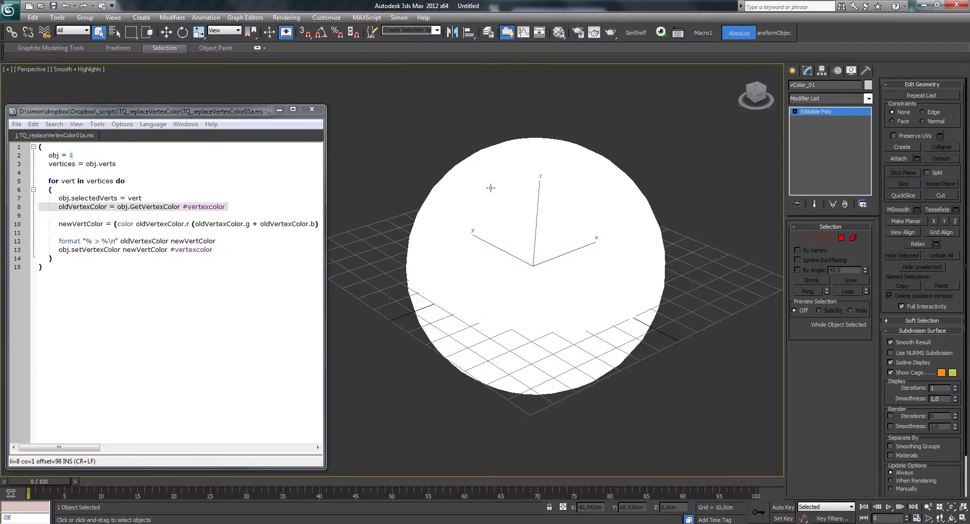
{"action": "key", "text": "Delete"}
{"action": "left_click", "coordinate": [10, 9]}
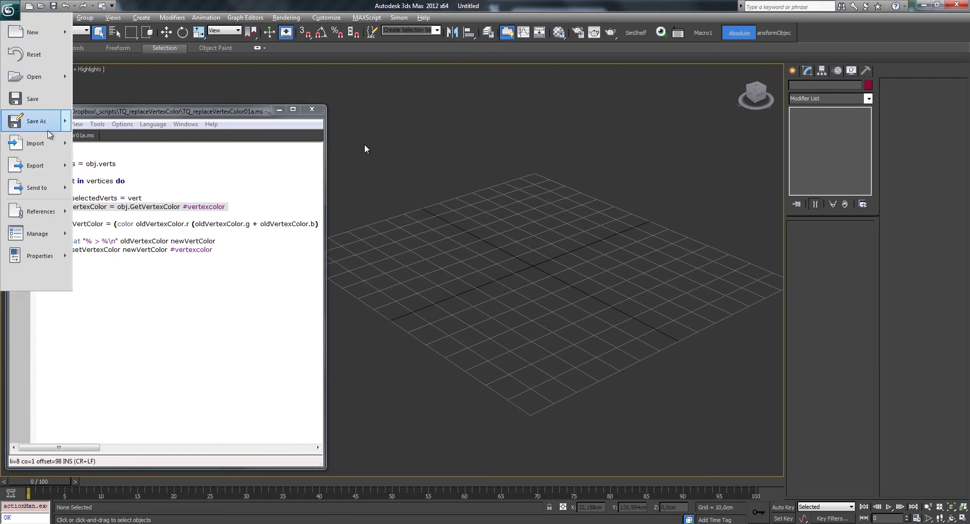
{"action": "left_click", "coordinate": [50, 148]}
{"action": "left_click", "coordinate": [297, 185]}
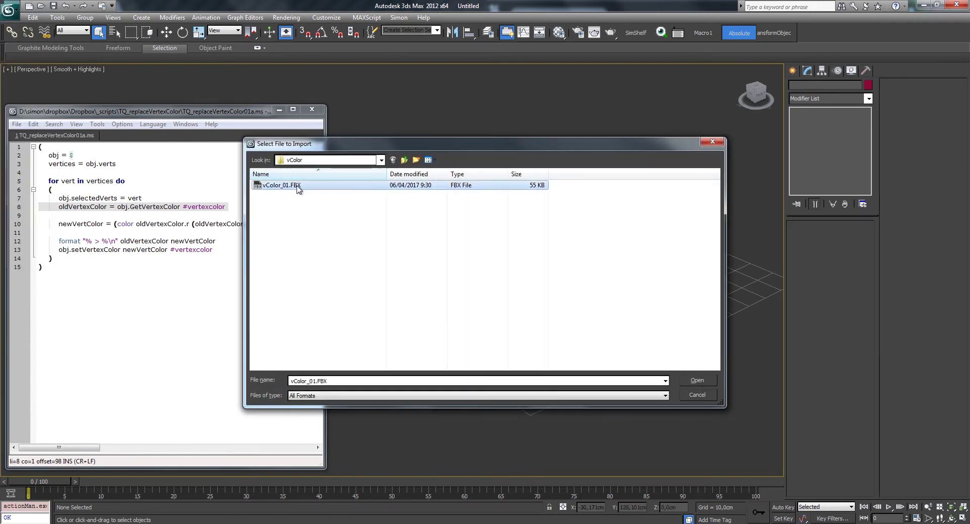
{"action": "double_click", "coordinate": [297, 186]}
{"action": "left_click", "coordinate": [558, 509]}
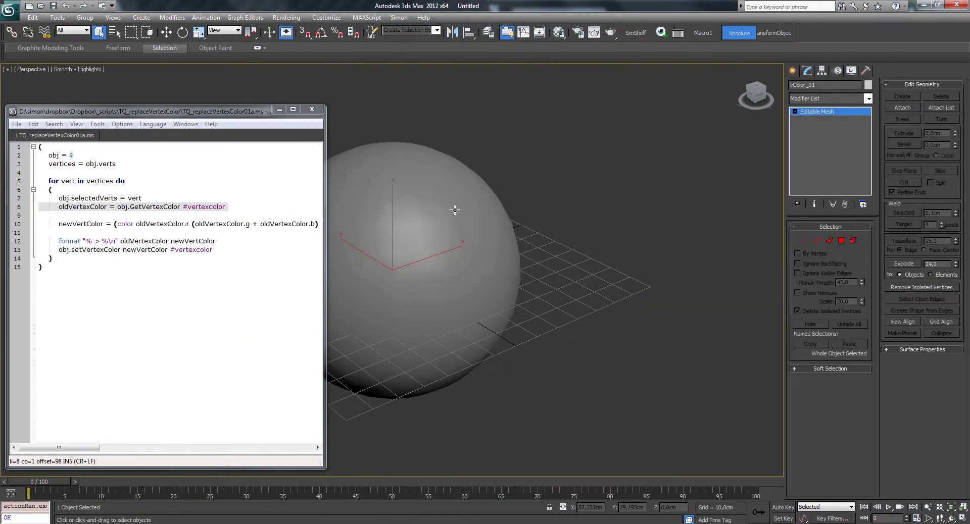
- Enable Vertex Channel Display with Vertex Color in the imported sphere's object properties
{"action": "middle_click_drag", "start_coordinate": [538, 197], "coordinate": [674, 190]}
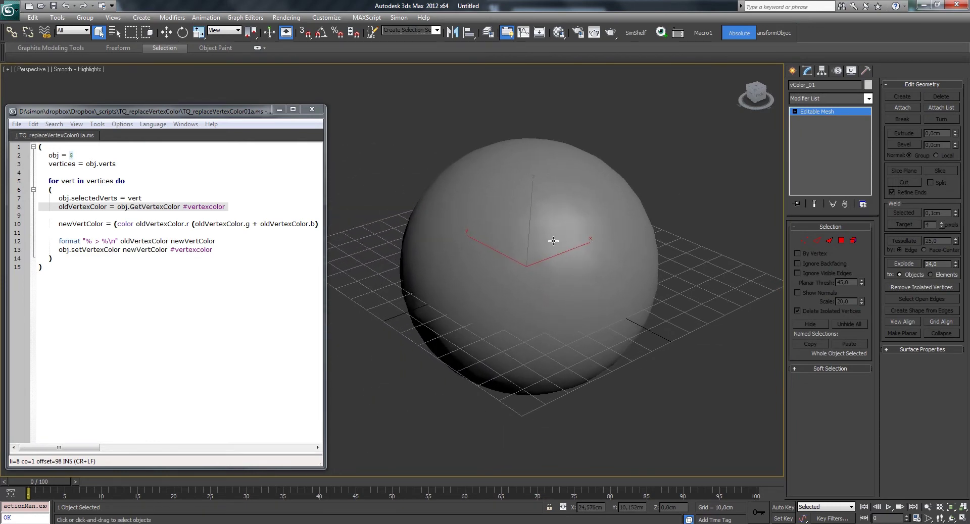
{"action": "right_click", "coordinate": [559, 236]}
{"action": "left_click", "coordinate": [561, 234]}
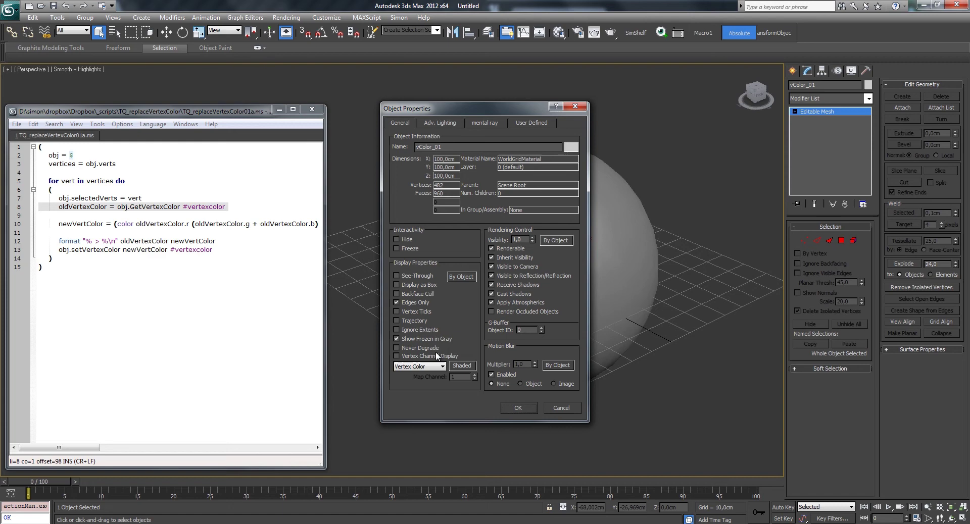
{"action": "left_click", "coordinate": [396, 357]}
{"action": "left_click", "coordinate": [518, 409]}
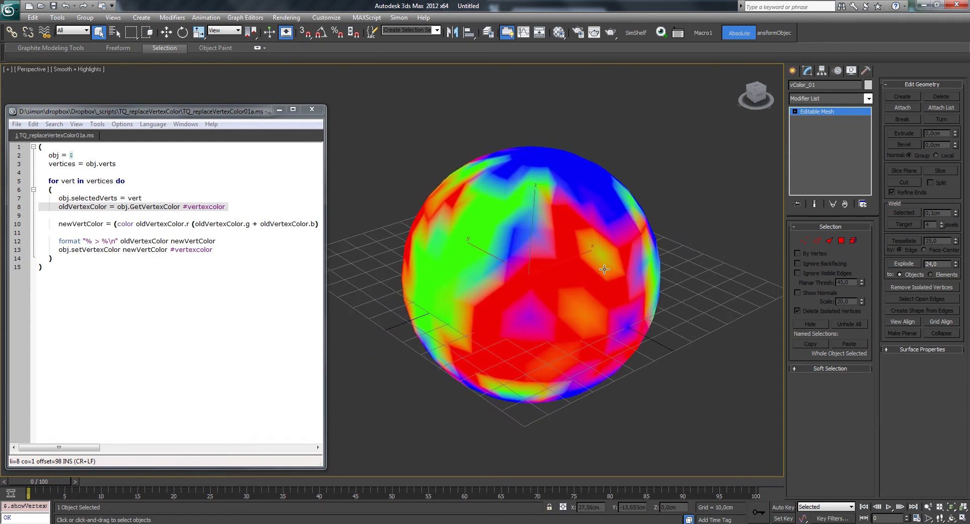
- Check the imported vertex colours around the sphere and convert it to an Editable Poly
{"action": "middle_click_drag", "start_coordinate": [683, 295], "coordinate": [534, 285], "text": "alt"}
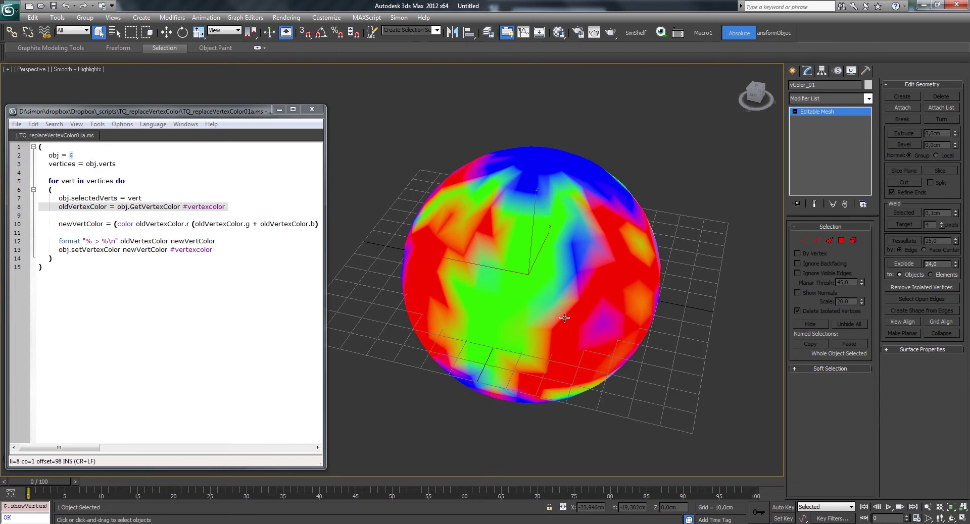
{"action": "middle_click_drag", "start_coordinate": [689, 231], "coordinate": [704, 233]}
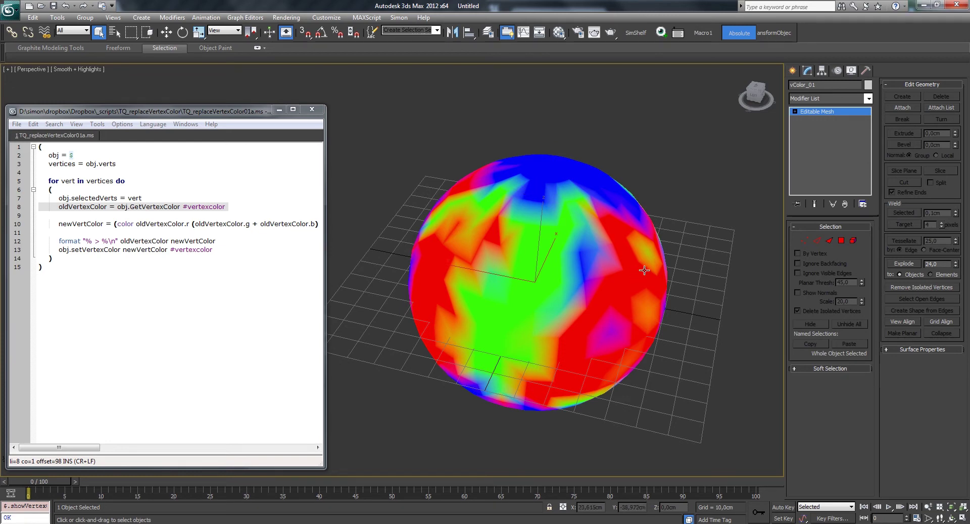
{"action": "middle_click_drag", "start_coordinate": [644, 270], "coordinate": [625, 233], "text": "alt"}
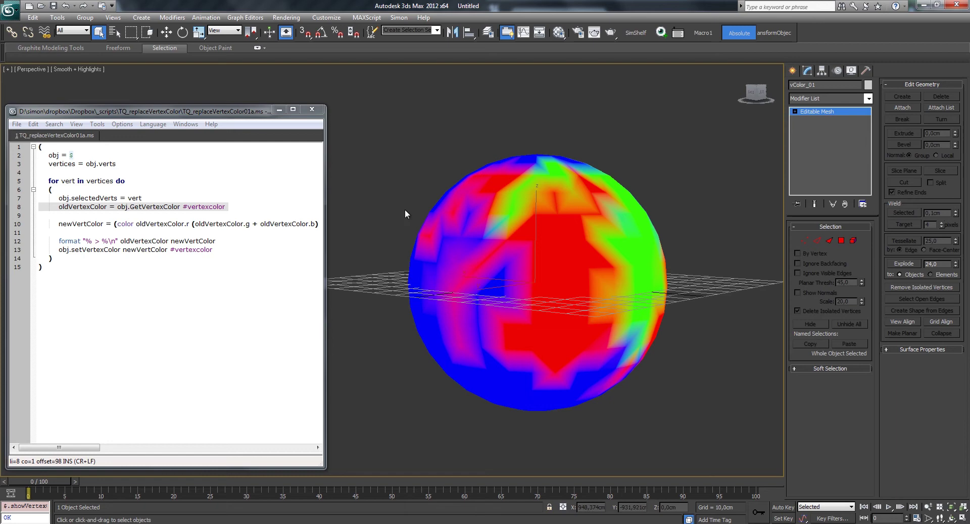
{"action": "right_click", "coordinate": [513, 217]}
{"action": "left_click", "coordinate": [642, 328]}
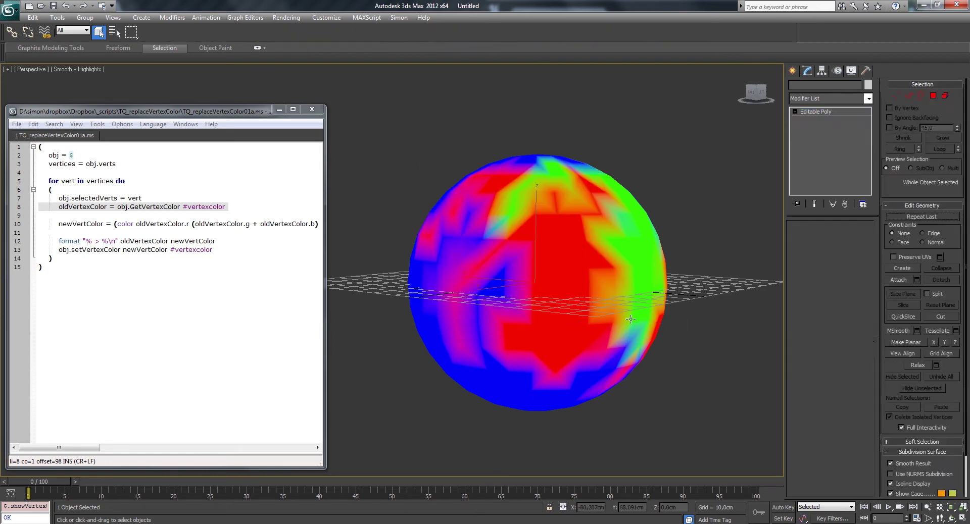
- Run the TQ_replaceVertexColor01a.ms script on the selected sphere to merge its blue vertex colour into green
{"action": "left_click", "coordinate": [97, 123]}
{"action": "left_click", "coordinate": [104, 134]}
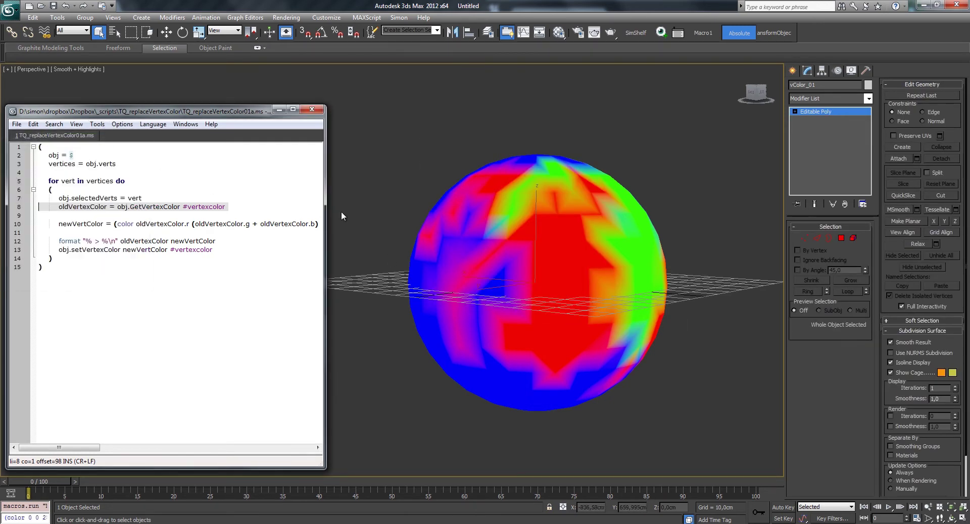
{"action": "middle_click_drag", "start_coordinate": [634, 276], "coordinate": [582, 238], "text": "alt"}
- Export the recoloured sphere over vColor_01.FBX with the current FBX settings and switch to Unreal Editor
{"action": "left_click", "coordinate": [9, 9]}
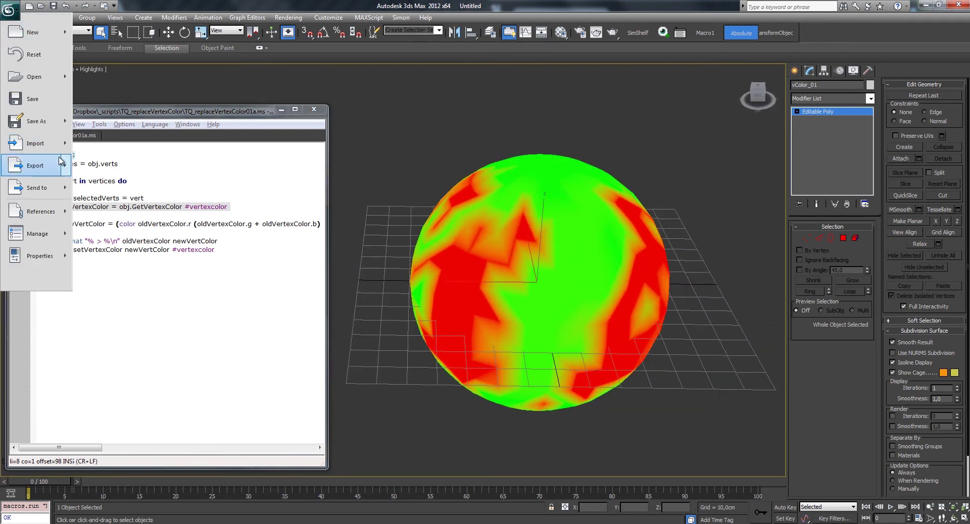
{"action": "mouse_move", "coordinate": [32, 160]}
{"action": "left_click", "coordinate": [123, 99]}
{"action": "double_click", "coordinate": [296, 188]}
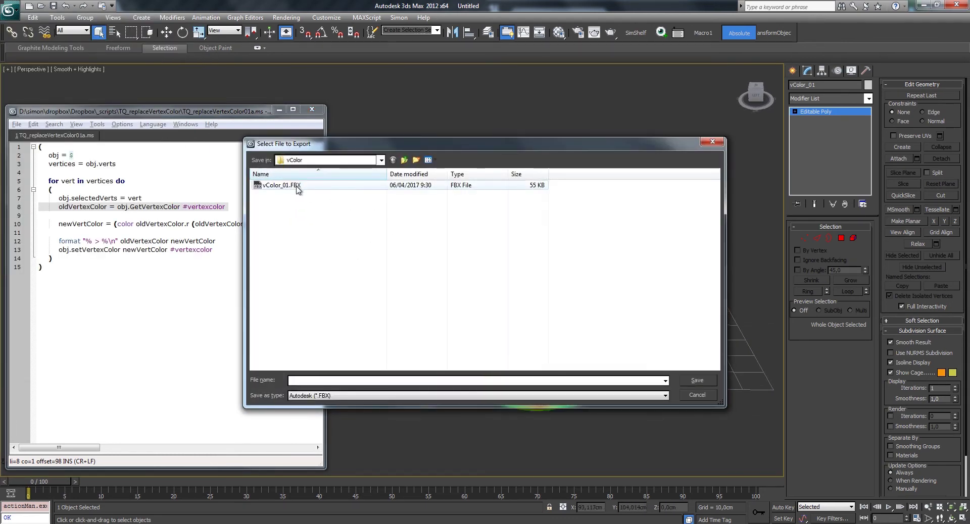
{"action": "left_click", "coordinate": [525, 304]}
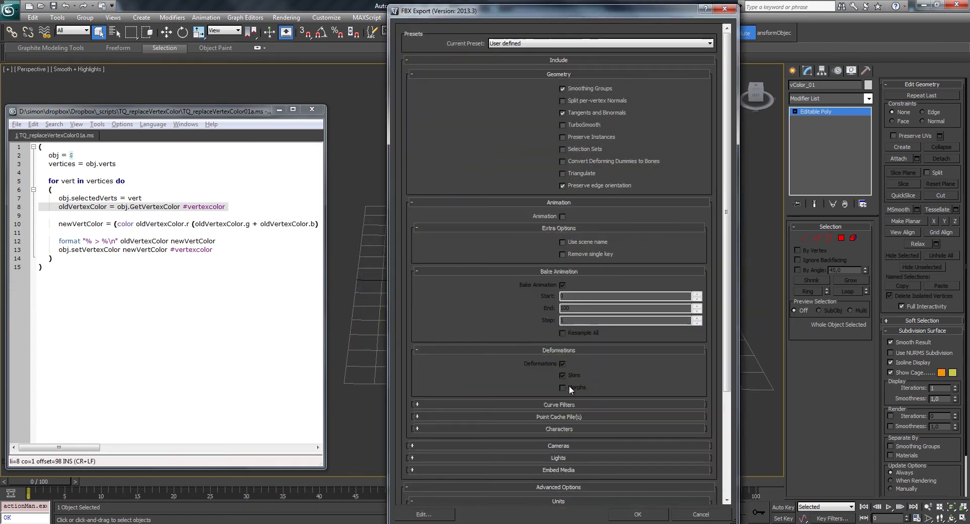
{"action": "left_click", "coordinate": [638, 514]}
{"action": "left_click", "coordinate": [923, 7]}
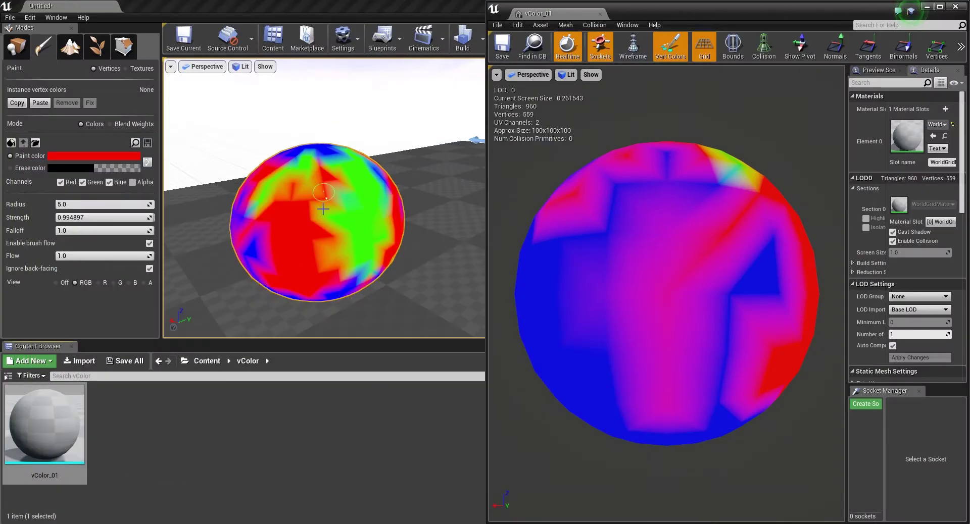
- Try reimporting the vColor_01 static mesh from its source FBX and undo the change
{"action": "right_click", "coordinate": [65, 428]}
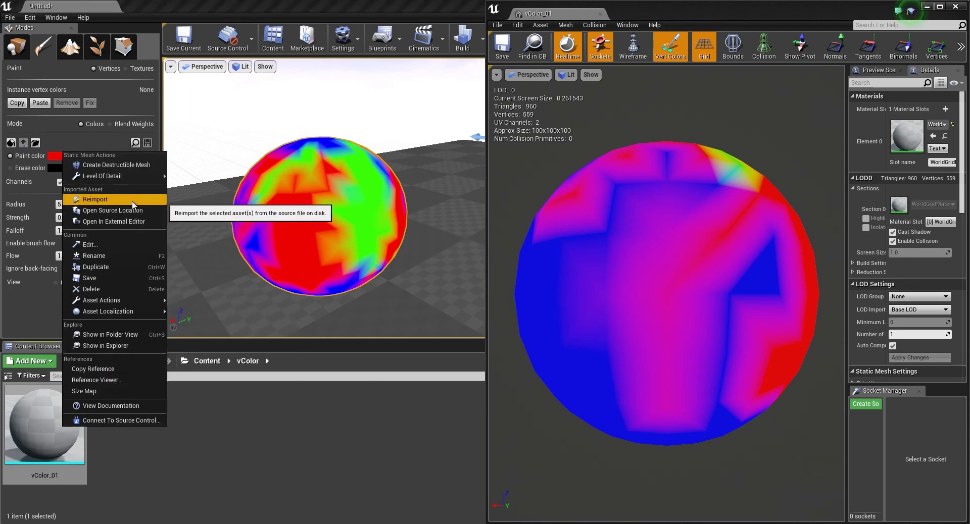
{"action": "left_click", "coordinate": [95, 199]}
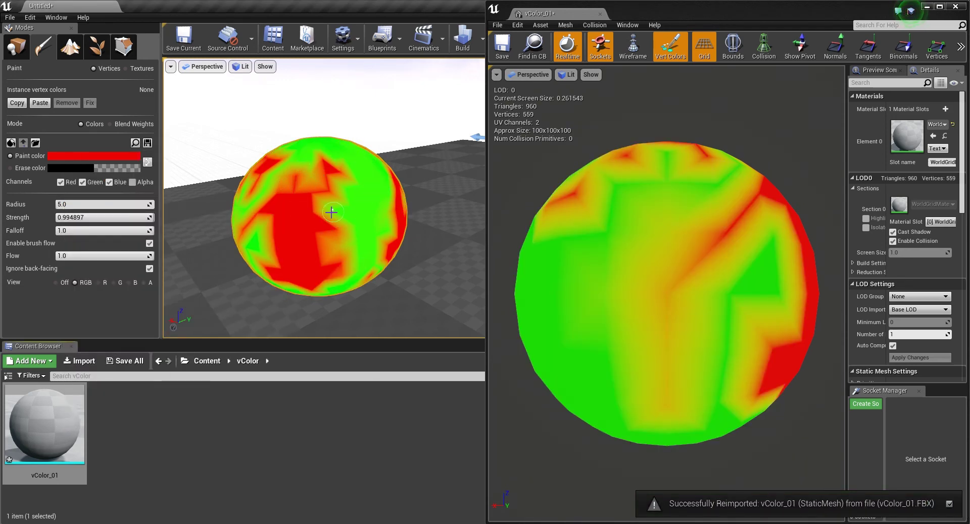
{"action": "middle_click_drag", "start_coordinate": [359, 182], "coordinate": [346, 203]}
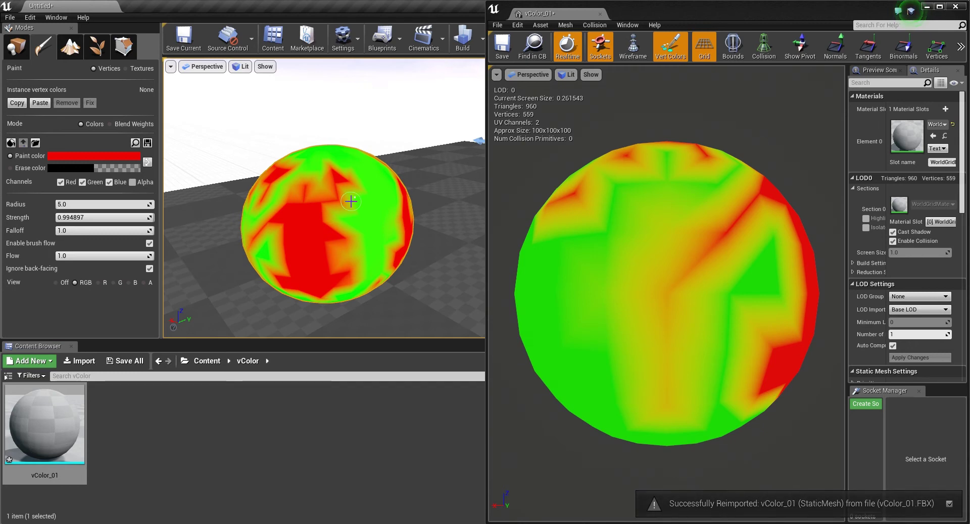
{"action": "key", "text": "ctrl+z"}
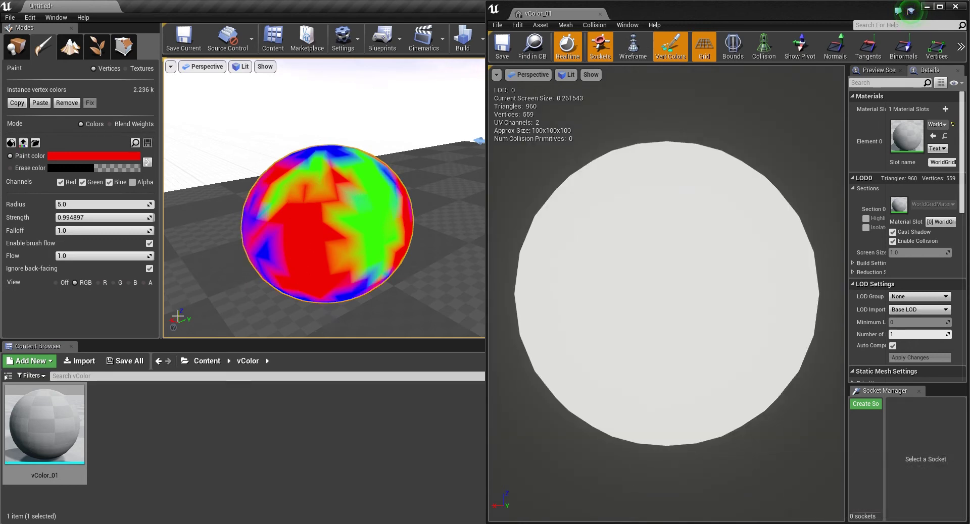
- Save all unsaved content, storing the untitled level as vcolor in the vColor folder
{"action": "left_click", "coordinate": [125, 361]}
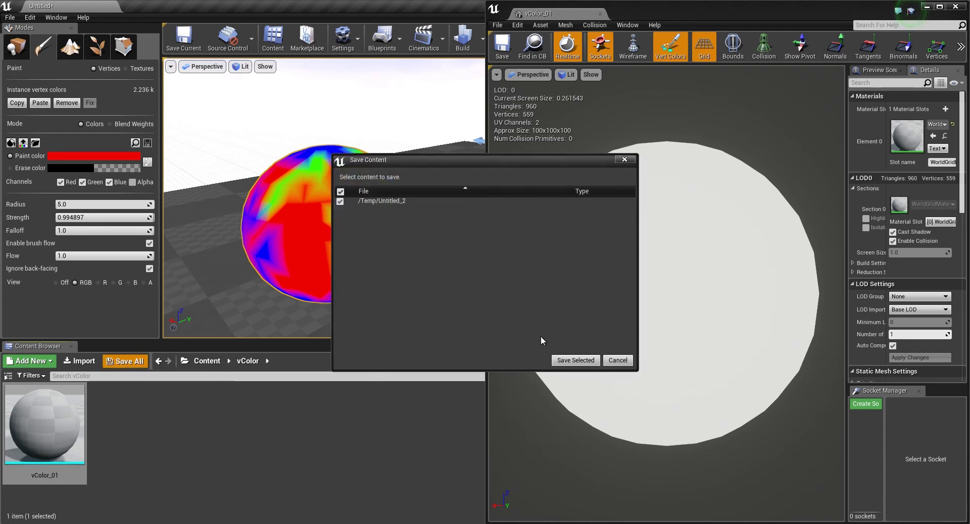
{"action": "left_click", "coordinate": [576, 360]}
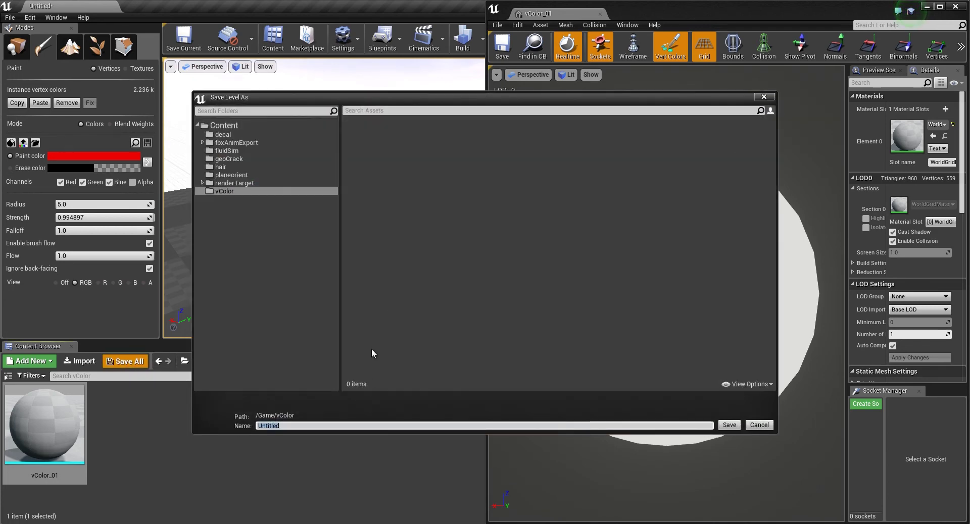
{"action": "type", "text": "vcollor"}
{"action": "key", "text": "Return"}
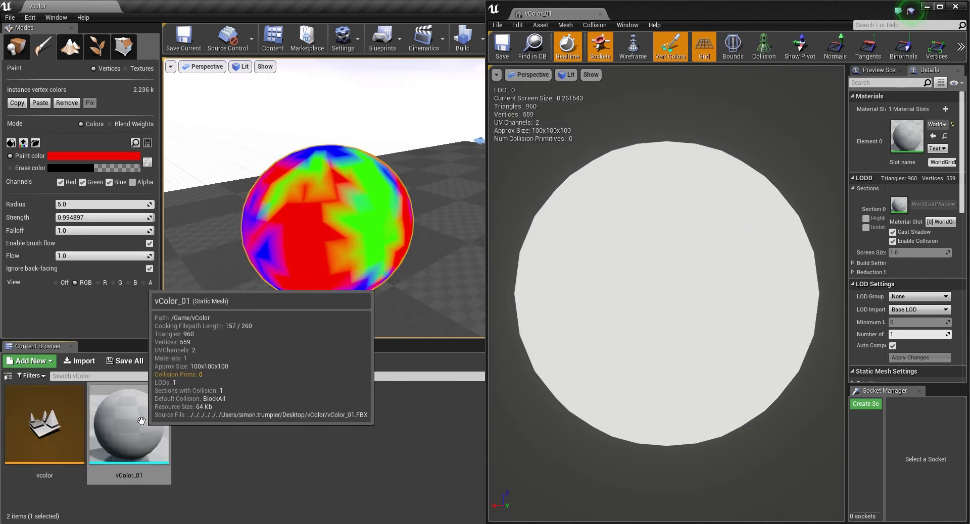
- Reimport the vColor_01 static mesh from its FBX file and inspect the painted sphere in the level
{"action": "right_click", "coordinate": [144, 416]}
{"action": "left_click", "coordinate": [165, 201]}
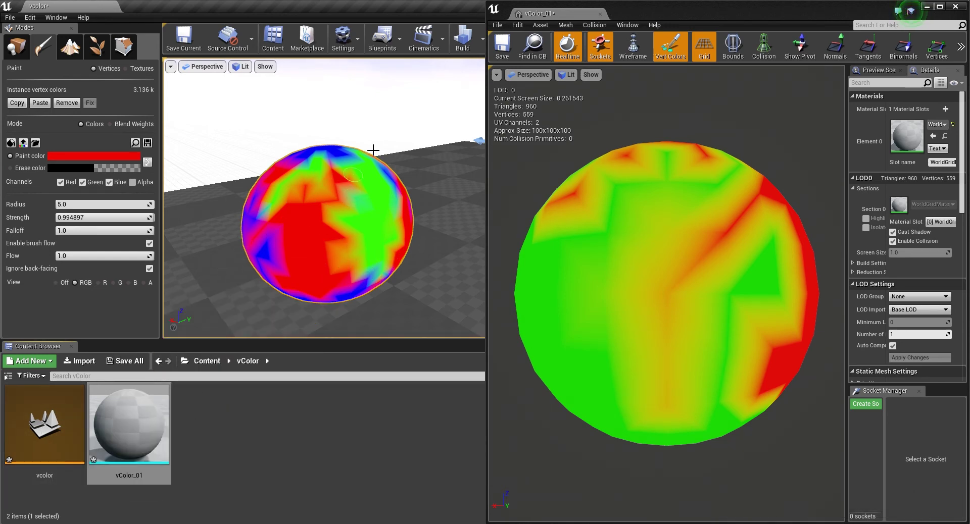
{"action": "right_click_drag", "start_coordinate": [336, 262], "coordinate": [386, 263]}
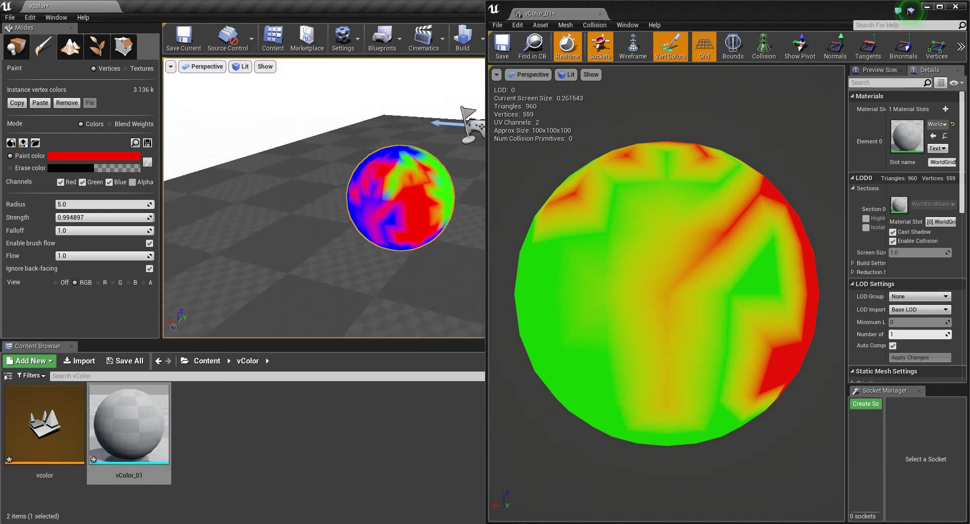
{"action": "right_click_drag", "start_coordinate": [349, 152], "coordinate": [339, 151]}
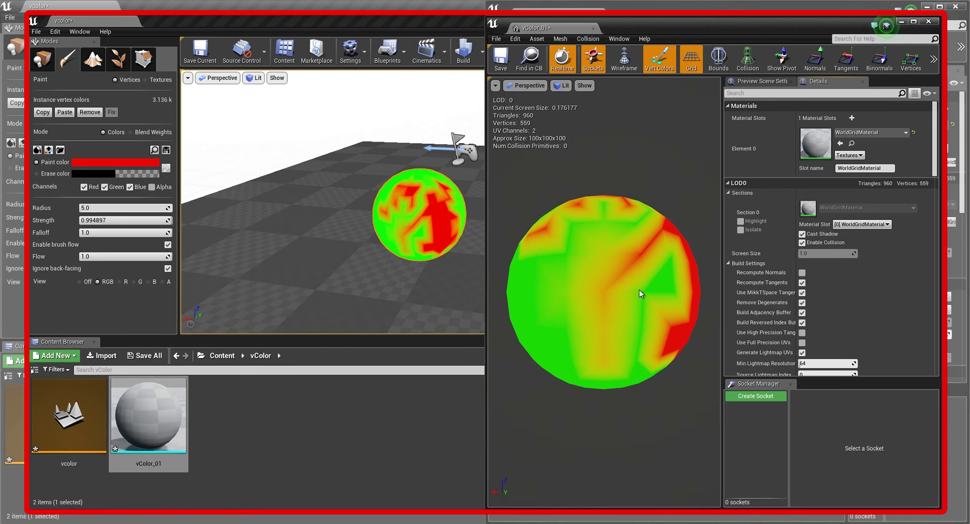
- Filter the mesh details by "verte" and review the Vertex Color Import Option choices, keeping Replace
{"action": "left_click", "coordinate": [776, 93]}
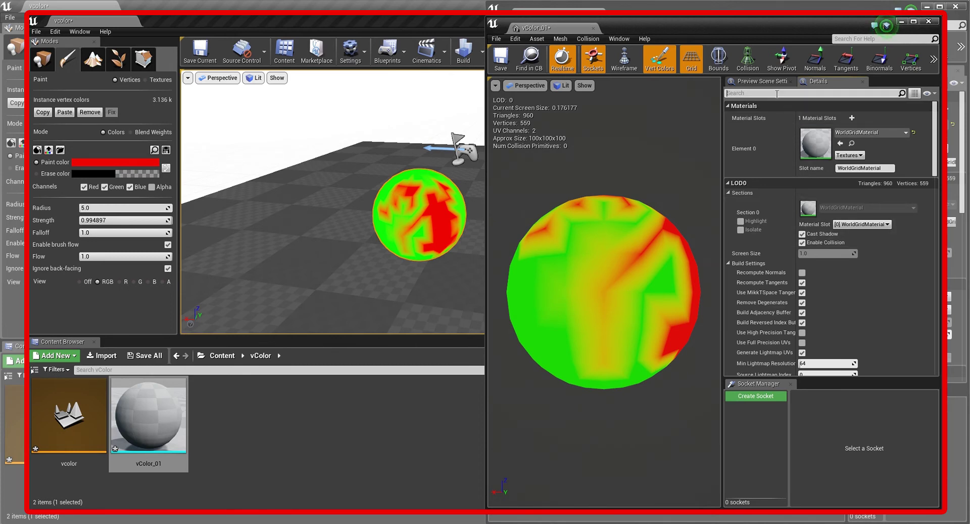
{"action": "type", "text": "vert"}
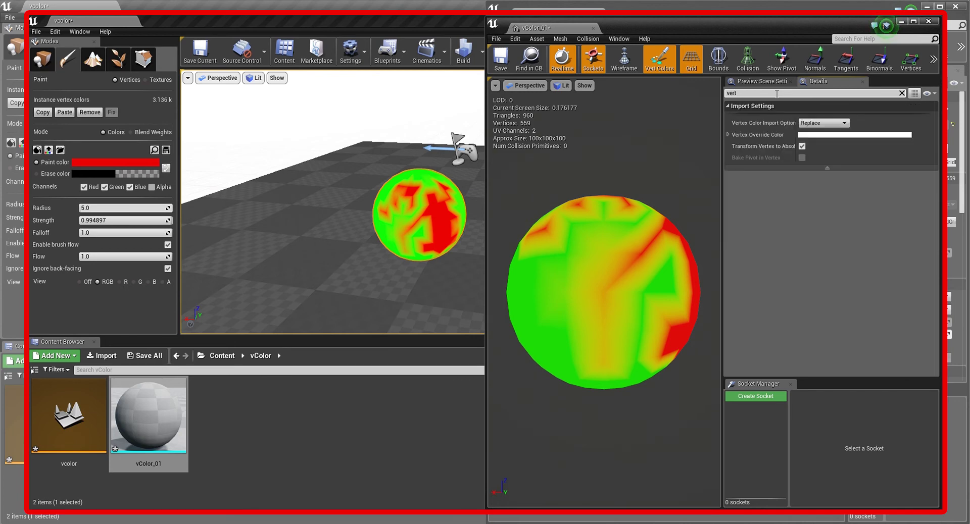
{"action": "type", "text": "e"}
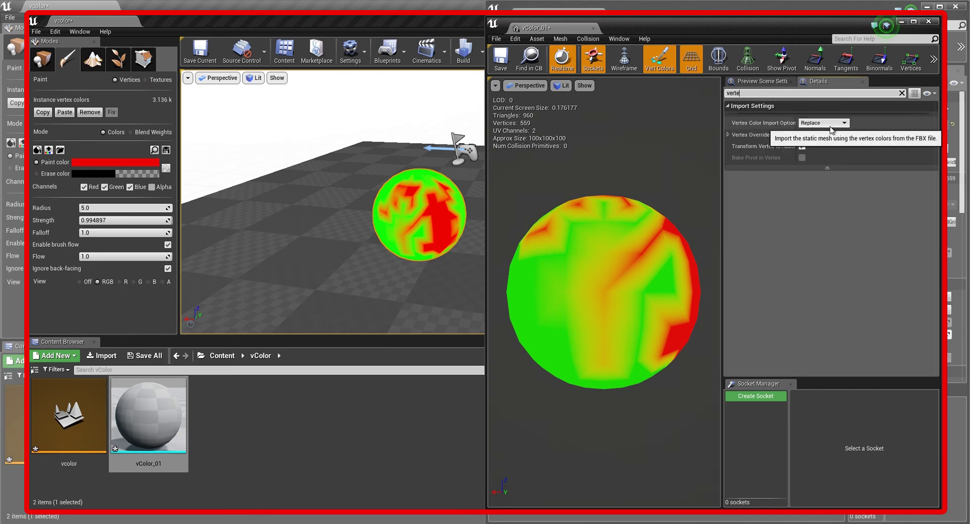
{"action": "left_click", "coordinate": [823, 122]}
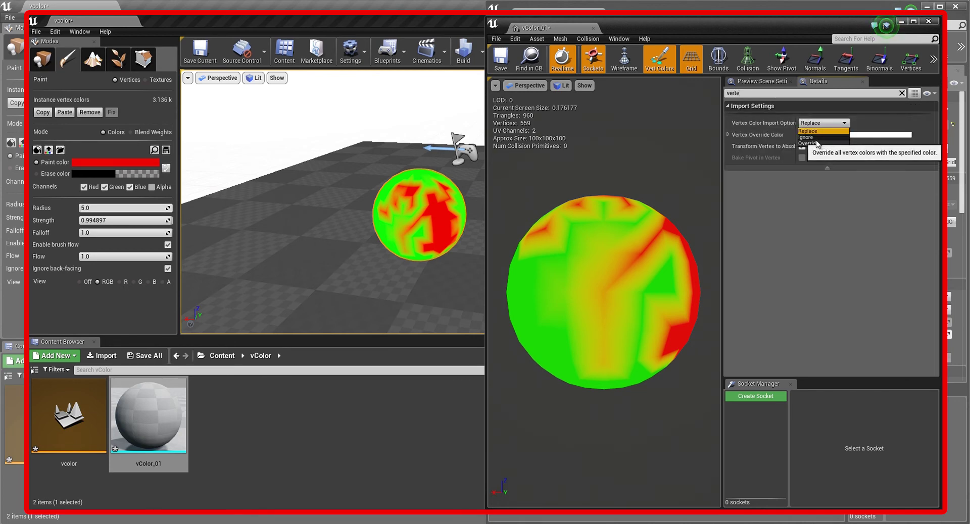
{"action": "left_click", "coordinate": [840, 126]}
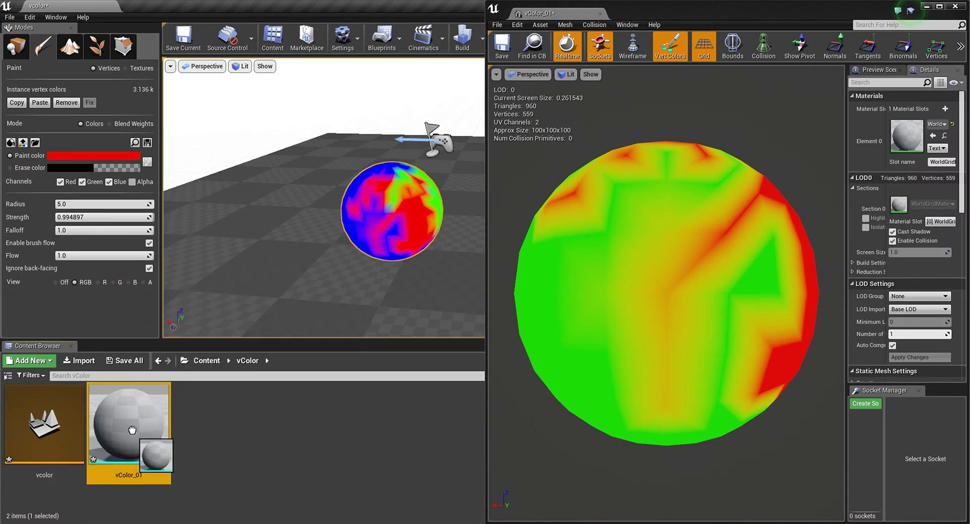
- Place a second vColor_01 instance in the level beside the painted sphere and raise it above the floor
{"action": "left_click_drag", "start_coordinate": [132, 430], "coordinate": [240, 233]}
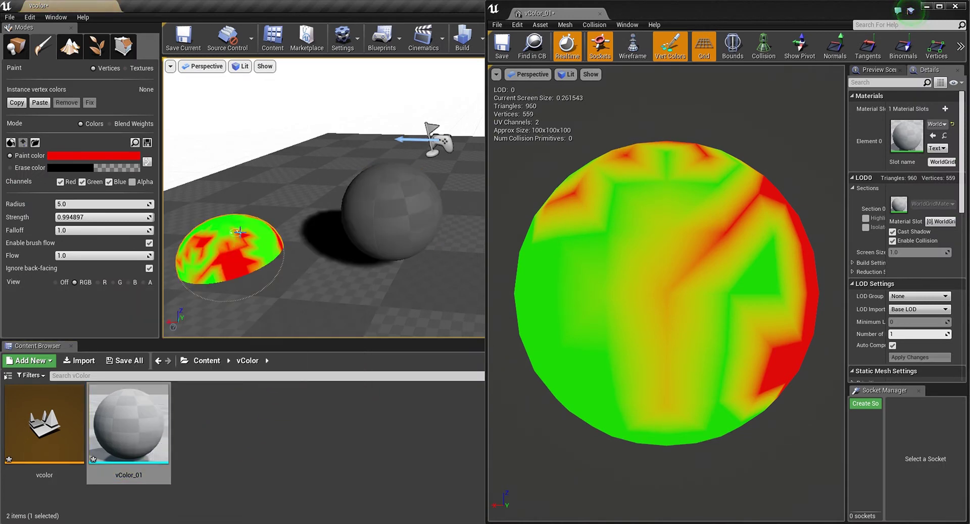
{"action": "right_click_drag", "start_coordinate": [241, 235], "coordinate": [207, 242]}
{"action": "left_click", "coordinate": [263, 230]}
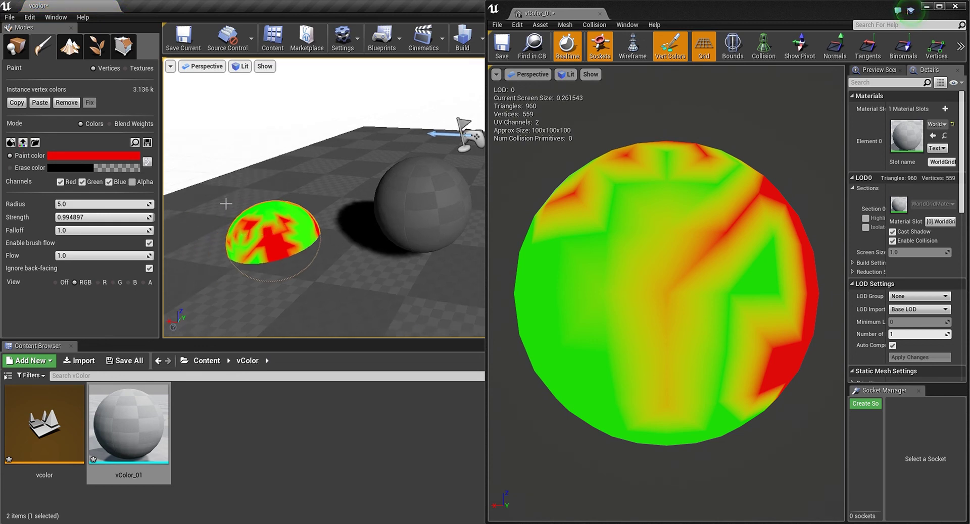
{"action": "left_click", "coordinate": [17, 46]}
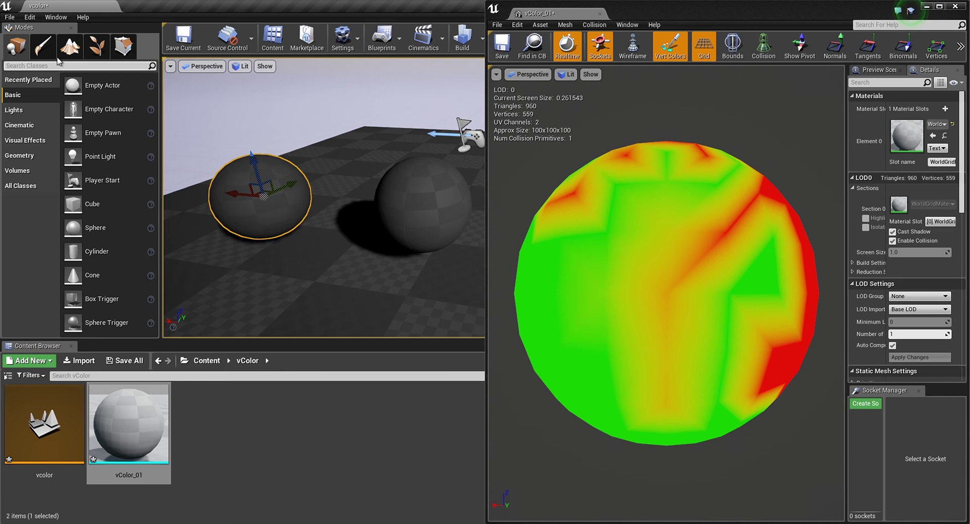
- Return to mesh vertex painting, compare both spheres and copy the instance vertex colours of the newly placed one
{"action": "left_click", "coordinate": [43, 47]}
{"action": "left_click", "coordinate": [416, 182]}
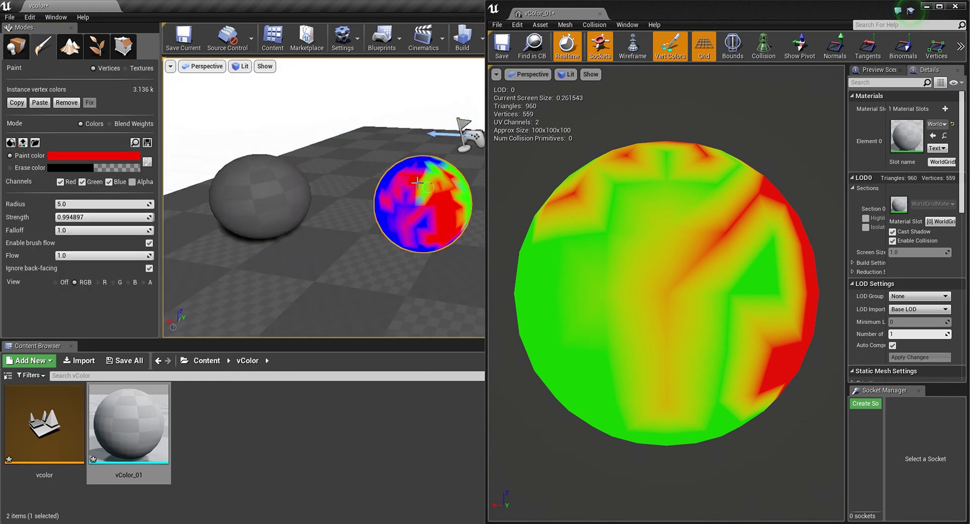
{"action": "left_click", "coordinate": [277, 185]}
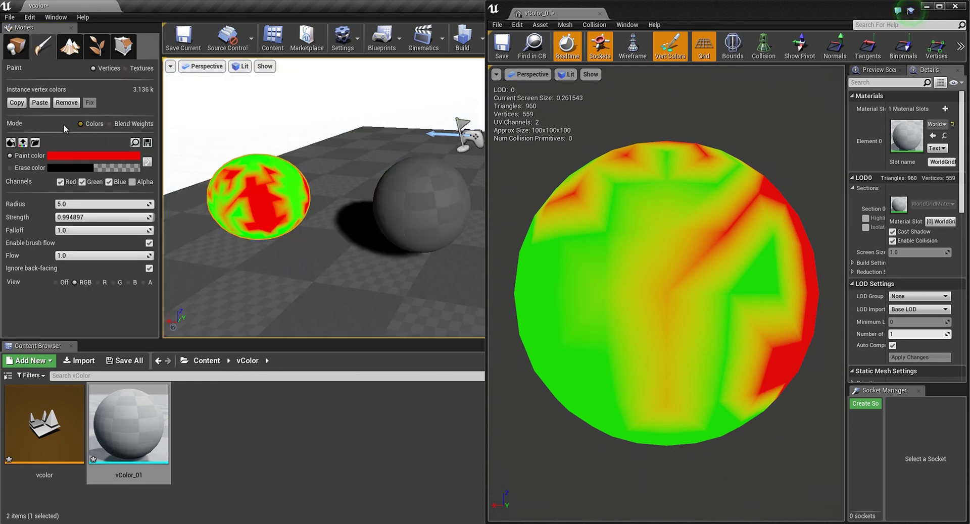
{"action": "left_click", "coordinate": [17, 105]}
- Delete the second sphere and paste its copied vertex colours onto the original sphere
{"action": "right_click_drag", "start_coordinate": [297, 164], "coordinate": [303, 158]}
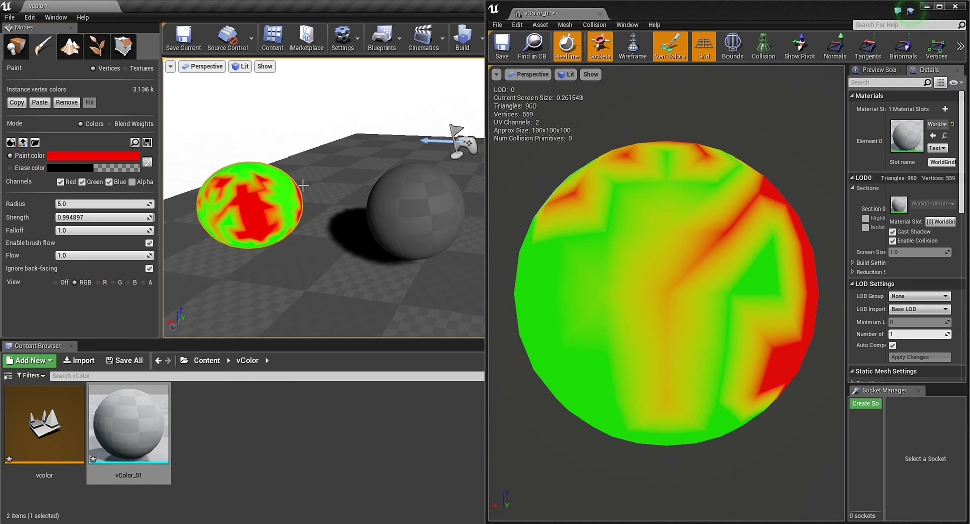
{"action": "key", "text": "Delete"}
{"action": "left_click", "coordinate": [410, 204]}
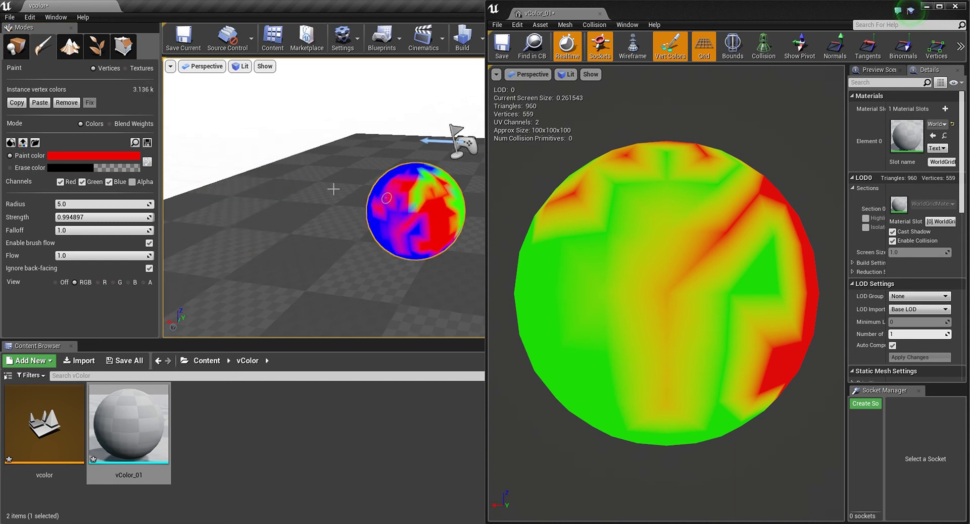
{"action": "left_click", "coordinate": [39, 103]}
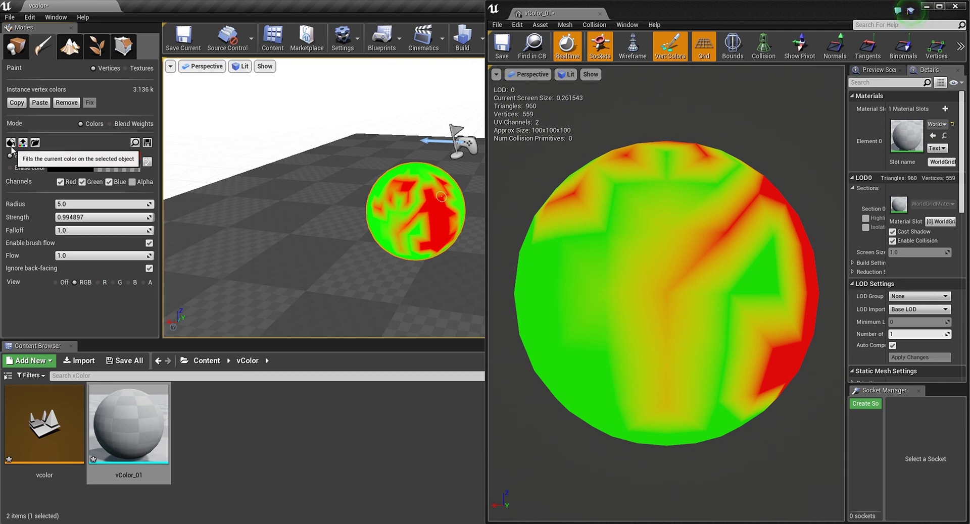
- Check the sphere's blue and alpha vertex colour channels and return the view to RGB
{"action": "left_click", "coordinate": [128, 282]}
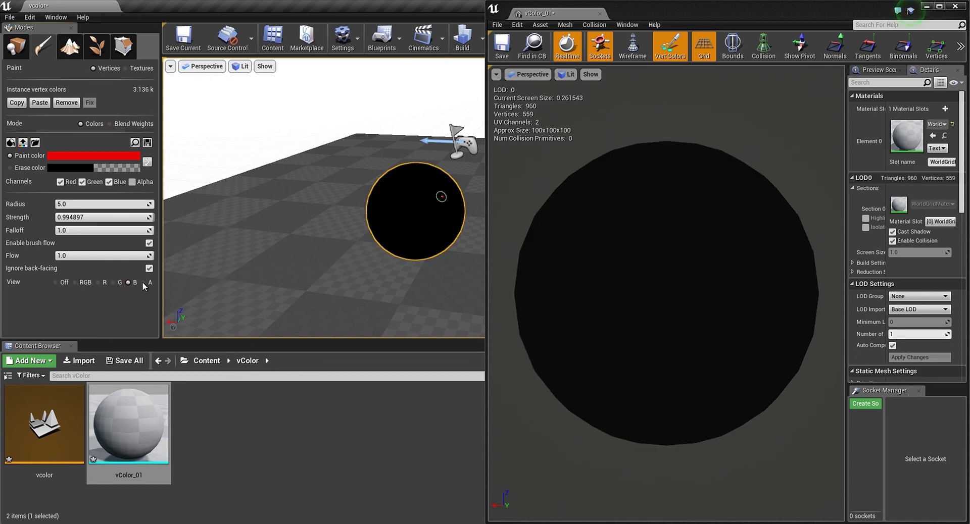
{"action": "left_click", "coordinate": [144, 283]}
{"action": "left_click", "coordinate": [75, 282]}
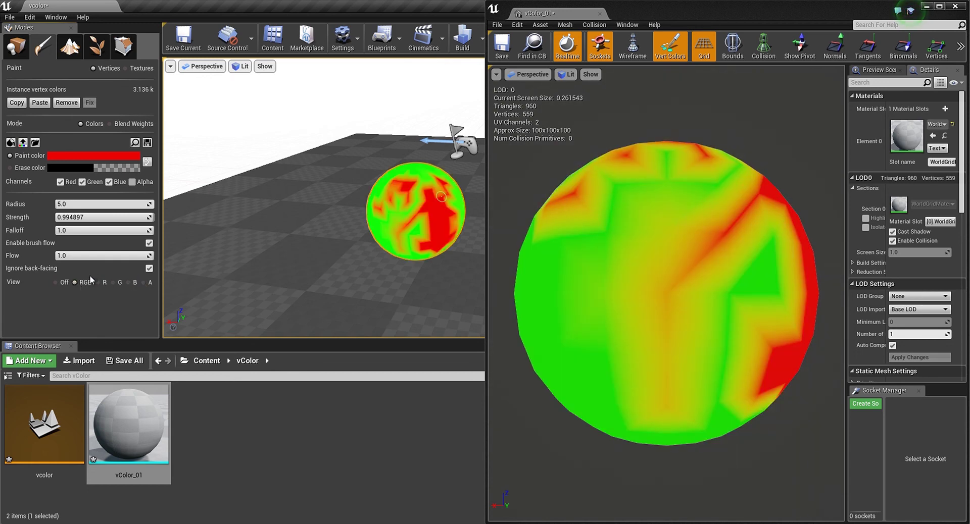